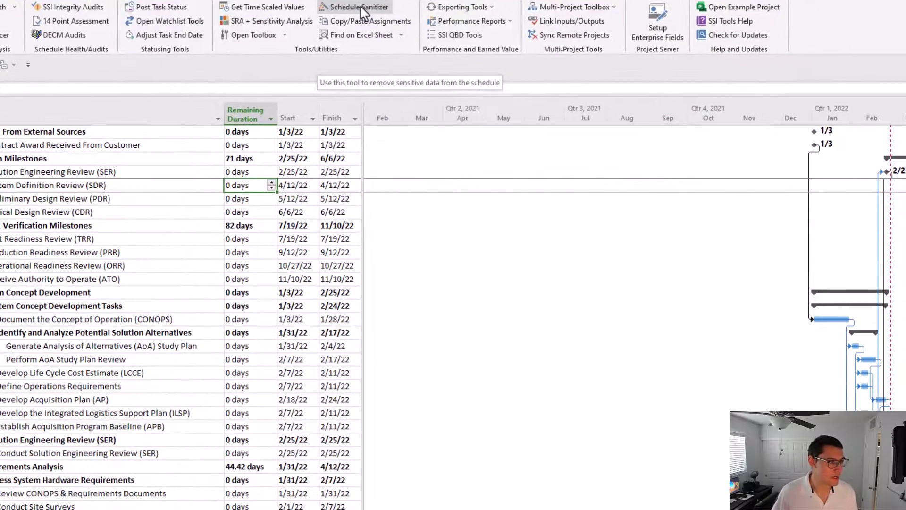
# - Open the Schedule Sanitizer and review its Resource Items and Project Items options
pyautogui.click(360, 5)
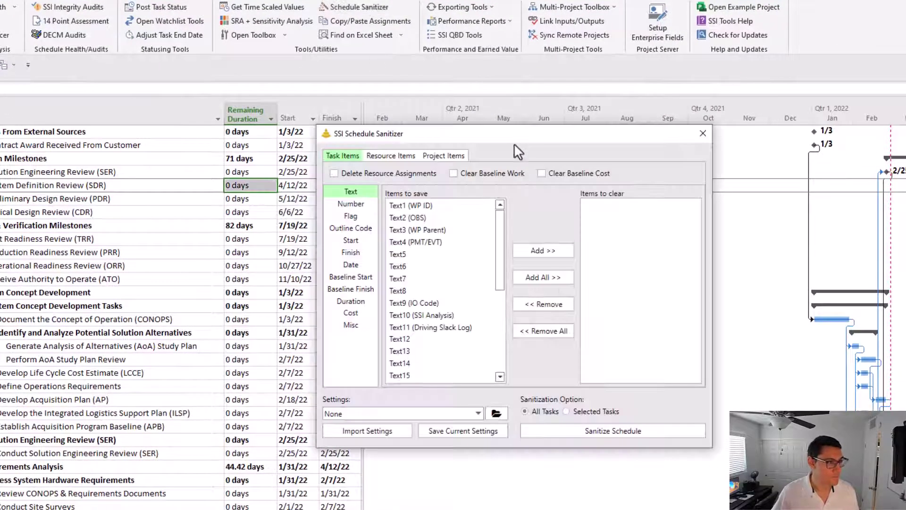
pyautogui.moveTo(514, 144); pyautogui.dragTo(493, 123)
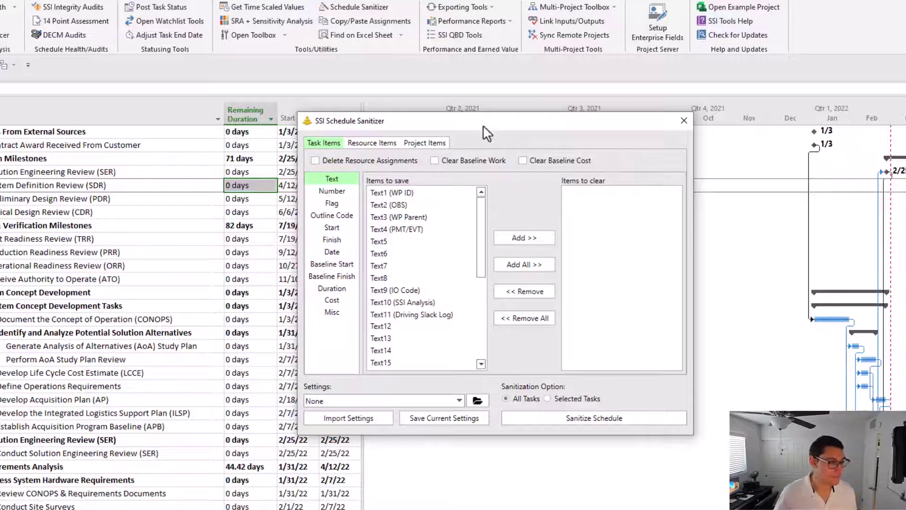
pyautogui.click(372, 143)
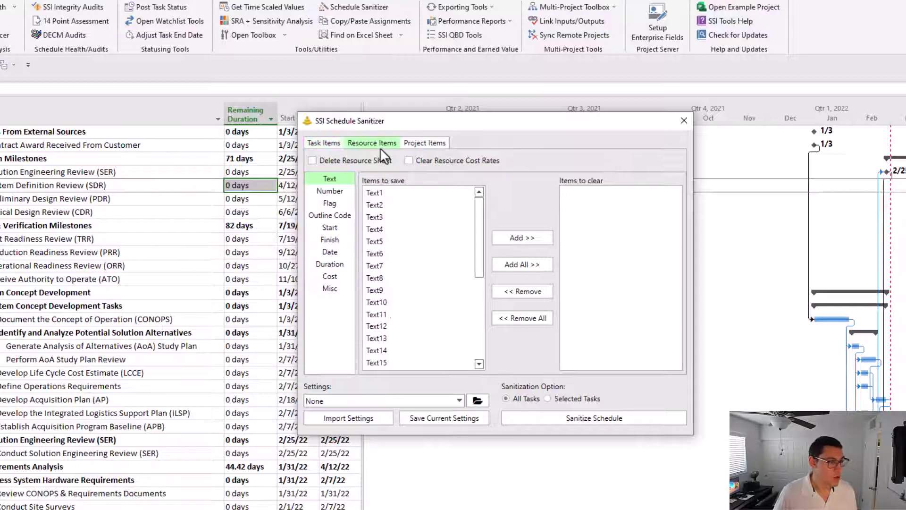
pyautogui.click(441, 142)
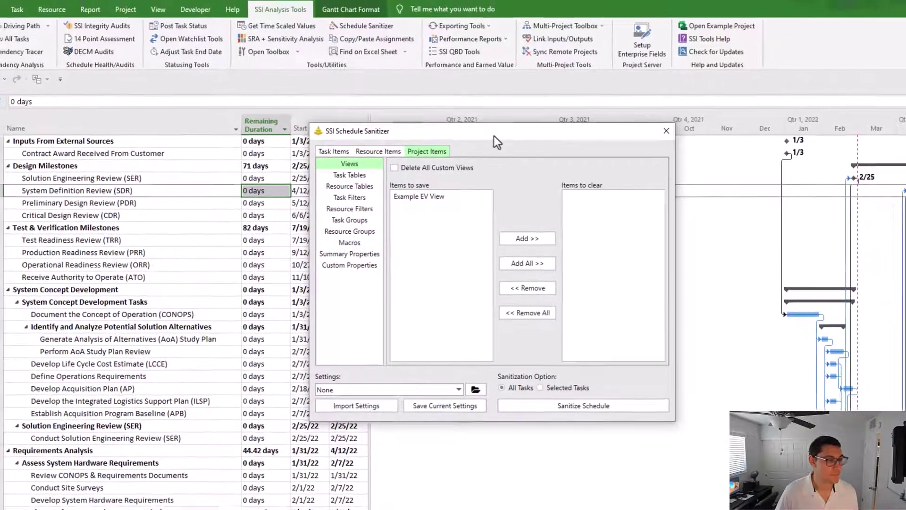
pyautogui.moveTo(493, 135); pyautogui.dragTo(575, 137)
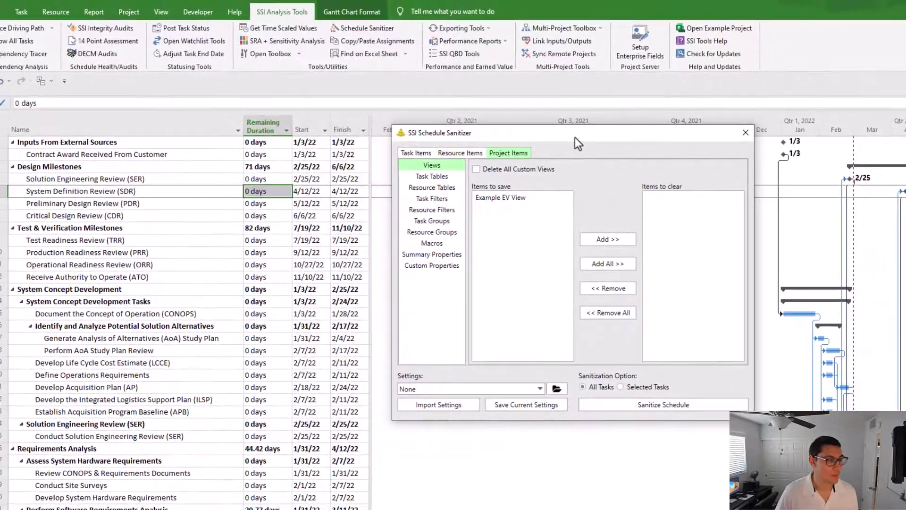
# - Return to Task Items and insert a Text1 (WP ID) column before Remaining Duration
pyautogui.click(430, 154)
pyautogui.click(462, 199)
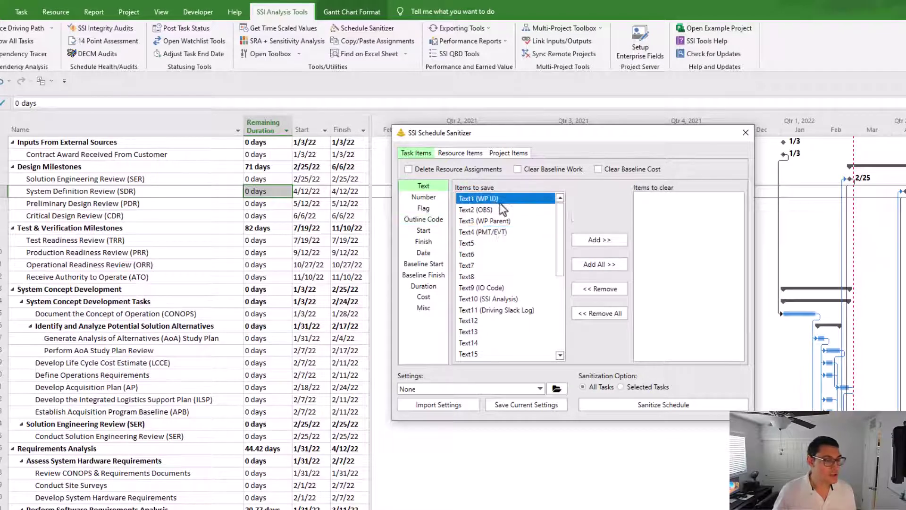
pyautogui.moveTo(536, 135); pyautogui.dragTo(595, 114)
pyautogui.click(276, 166)
pyautogui.click(277, 122)
pyautogui.press('Insert')
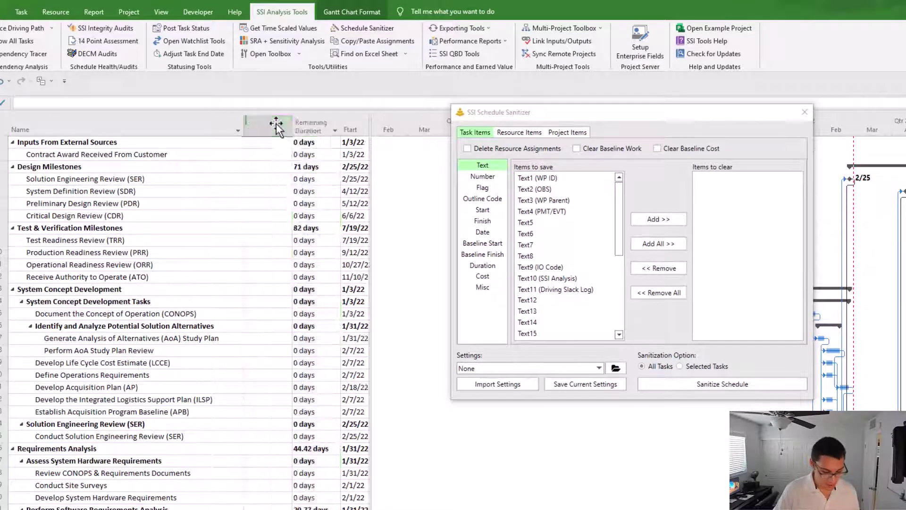
pyautogui.write('text1 ( WP ID')
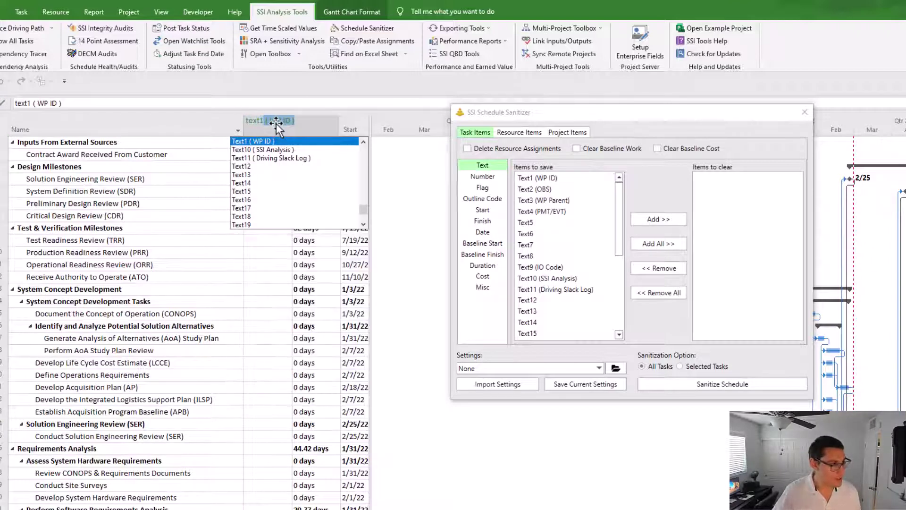
pyautogui.press('Return')
# - Insert a Text2 (OBS) column before Remaining Duration and widen the task table
pyautogui.click(298, 126)
pyautogui.press('Insert')
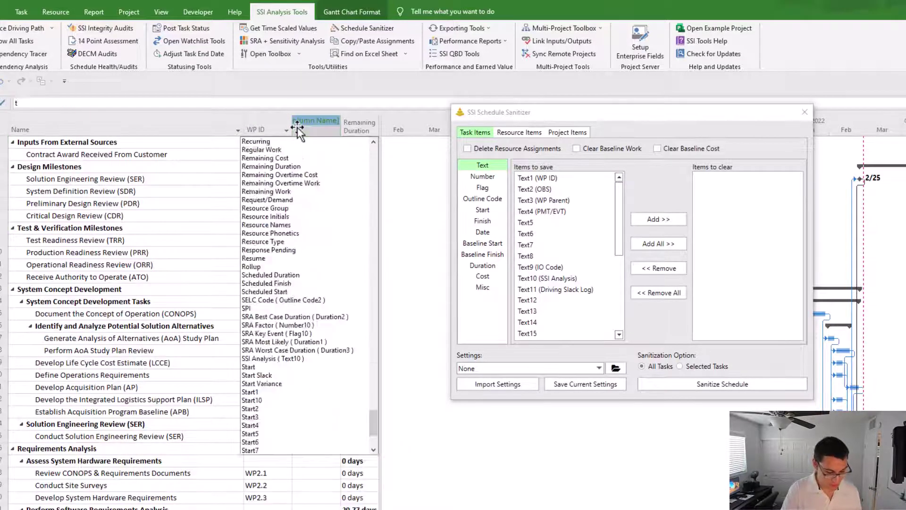
pyautogui.write('text')
pyautogui.press('Return')
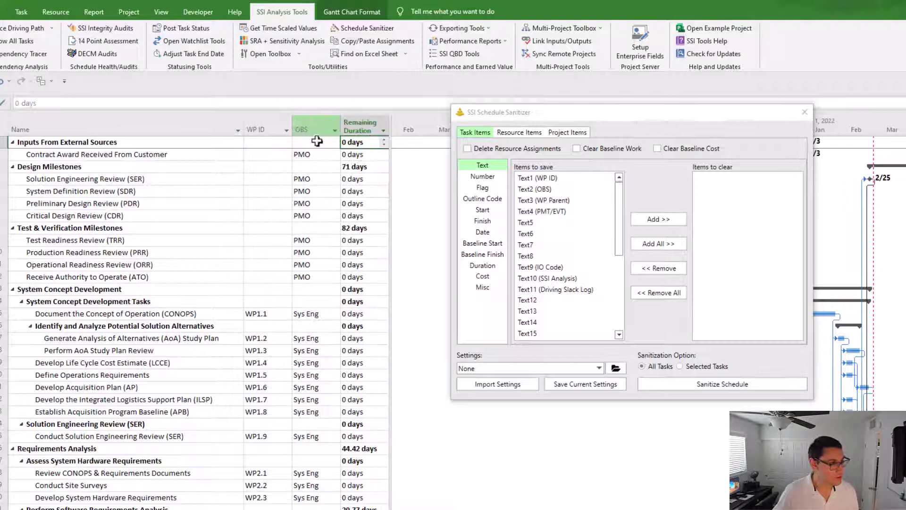
pyautogui.moveTo(391, 163); pyautogui.dragTo(430, 166)
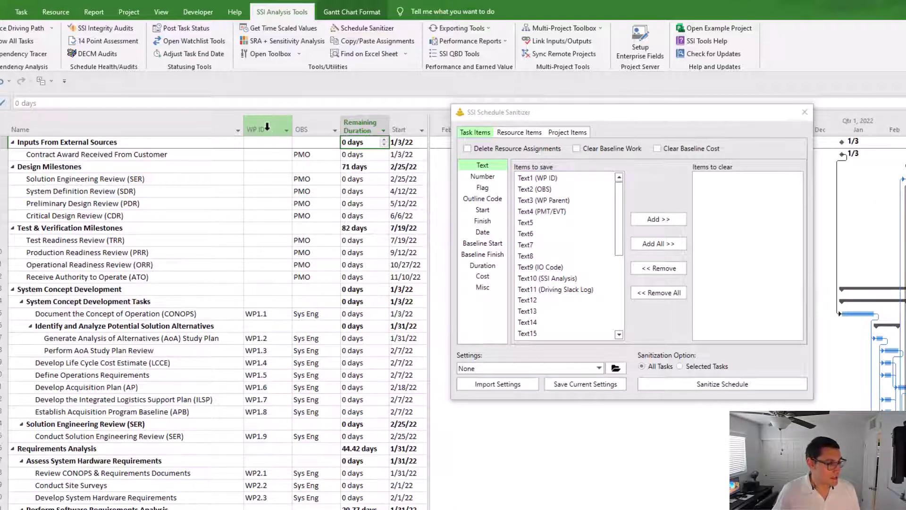
pyautogui.scroll(-10, 290, 243)
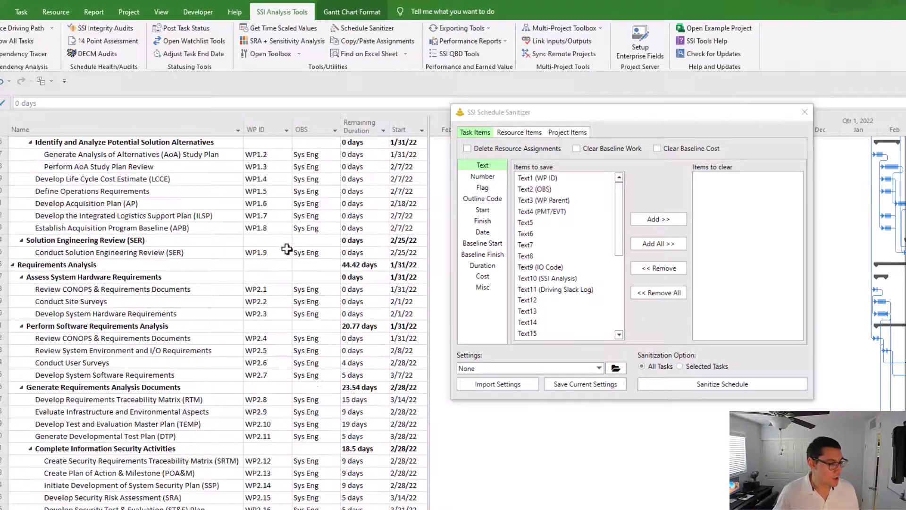
pyautogui.scroll(7, 287, 248)
pyautogui.scroll(3, 287, 248)
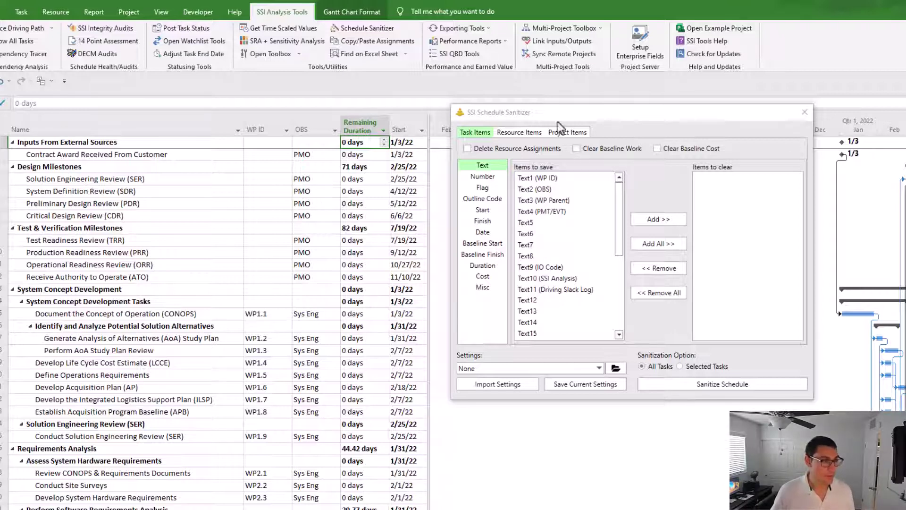
# - Move Text1 (WP ID) and Text2 (OBS) from the kept Text fields into items to clear
pyautogui.moveTo(571, 114); pyautogui.dragTo(603, 99)
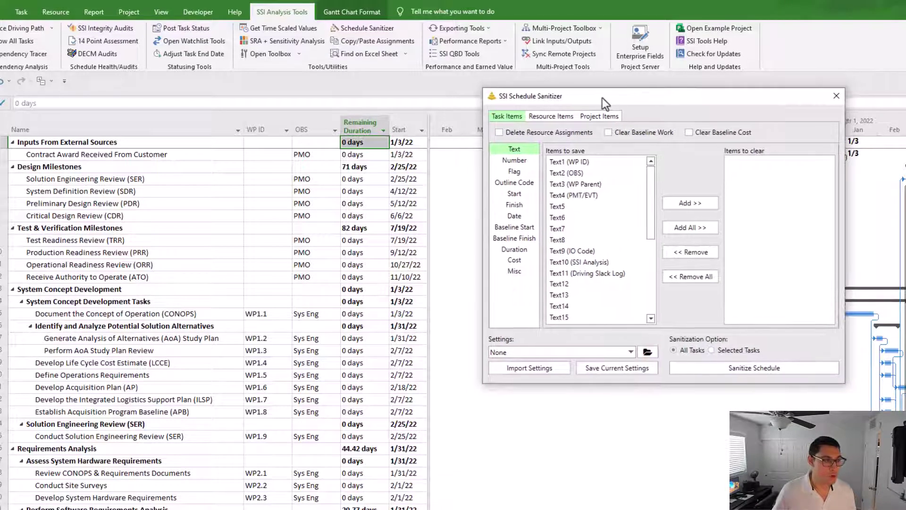
pyautogui.click(602, 217)
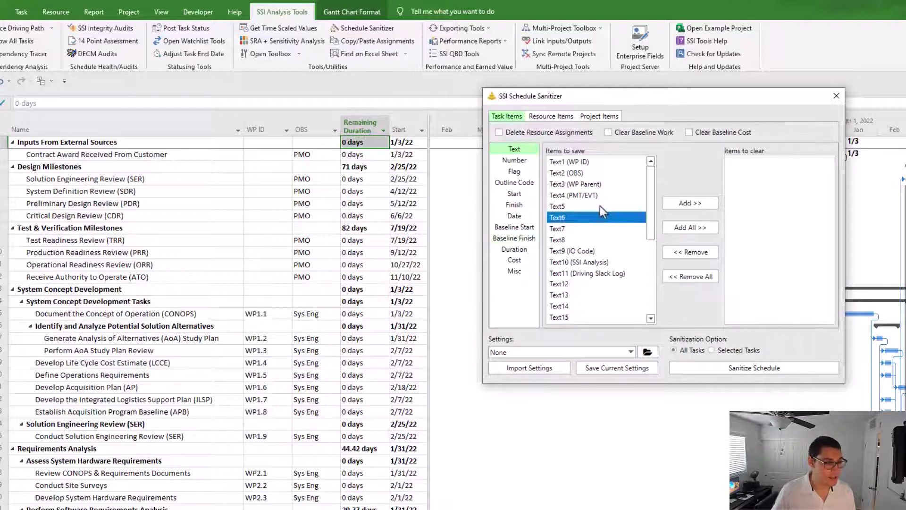
pyautogui.click(498, 148)
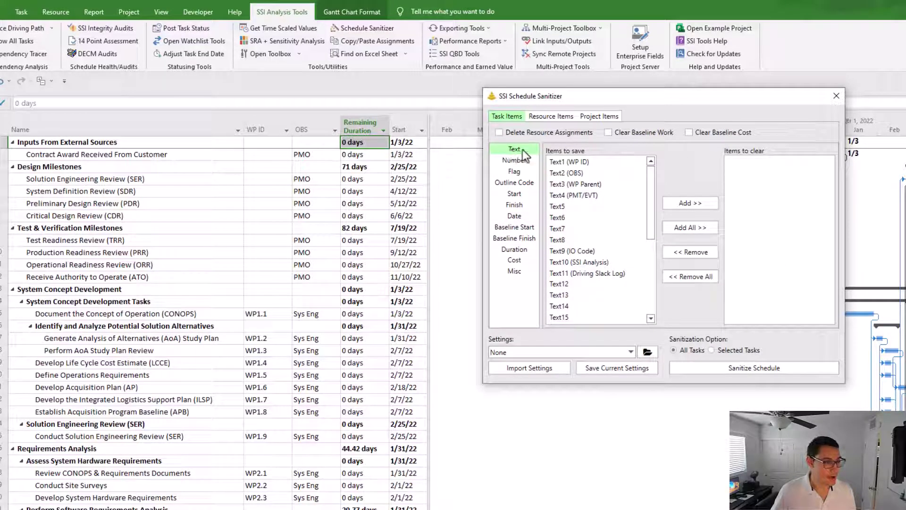
pyautogui.click(583, 160)
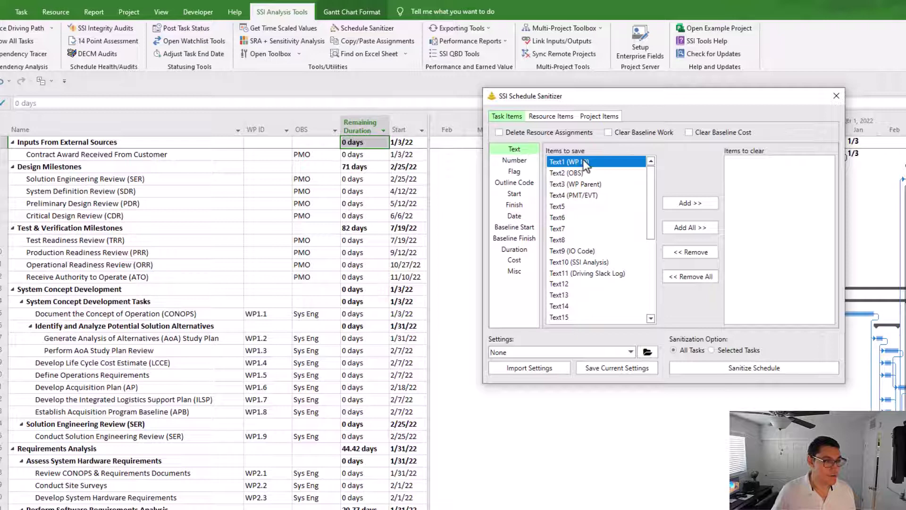
pyautogui.click(579, 160)
pyautogui.click(577, 161)
pyautogui.click(582, 174)
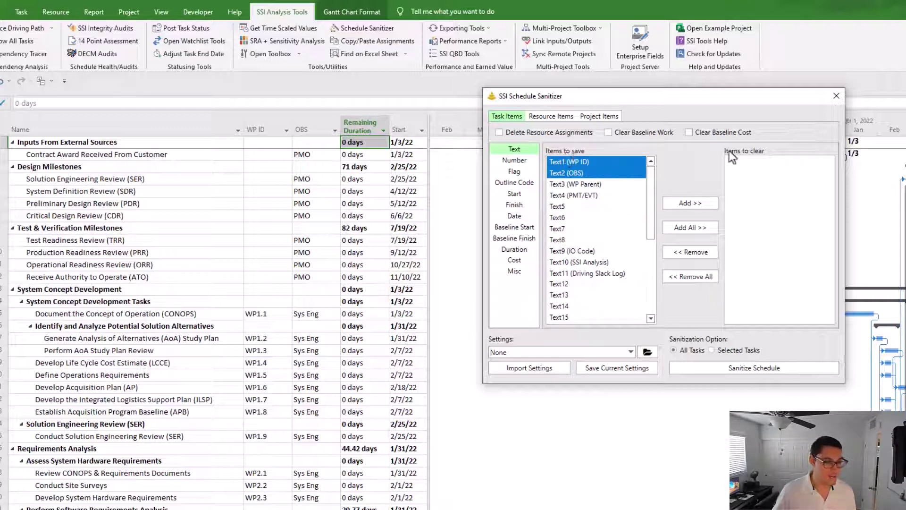
pyautogui.click(690, 204)
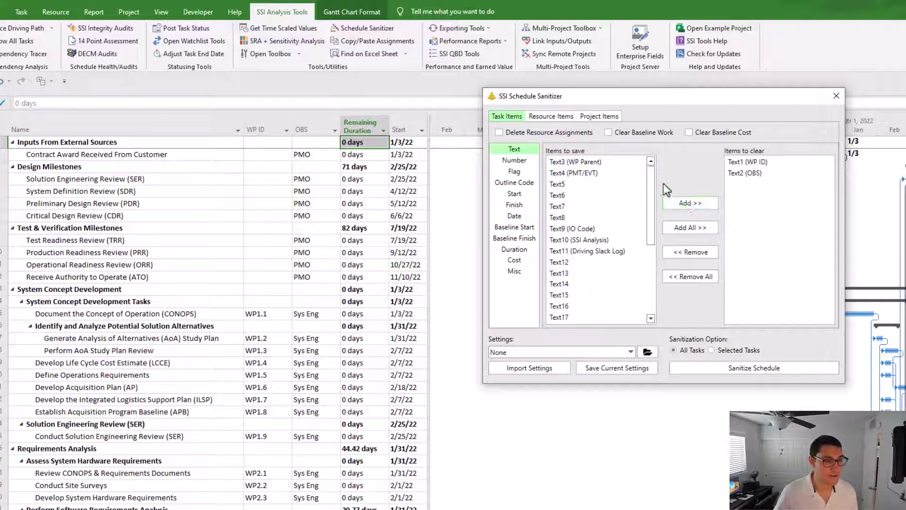
pyautogui.click(755, 173)
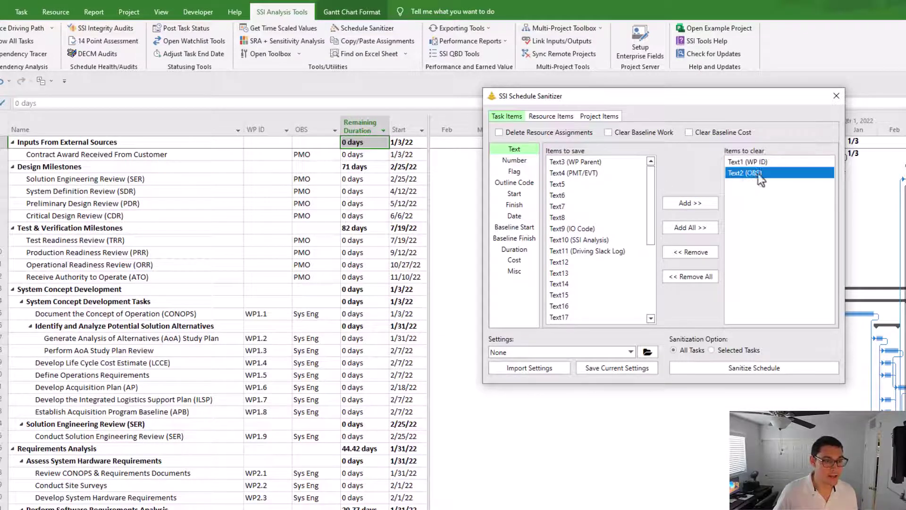
pyautogui.click(754, 163)
pyautogui.click(754, 174)
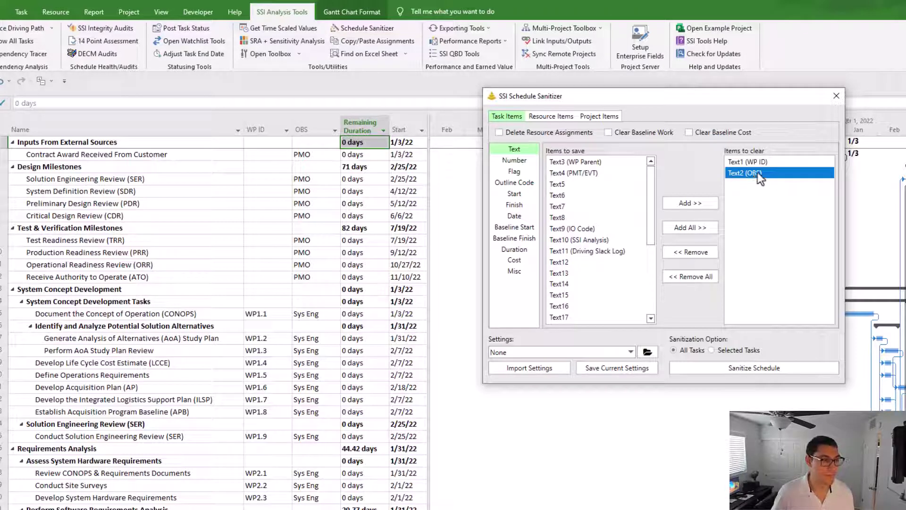
# - Browse the Number, Flag, Outline Code and Date categories, then confirm Text1 and Text2 are set to clear
pyautogui.click(509, 161)
pyautogui.click(512, 171)
pyautogui.click(516, 182)
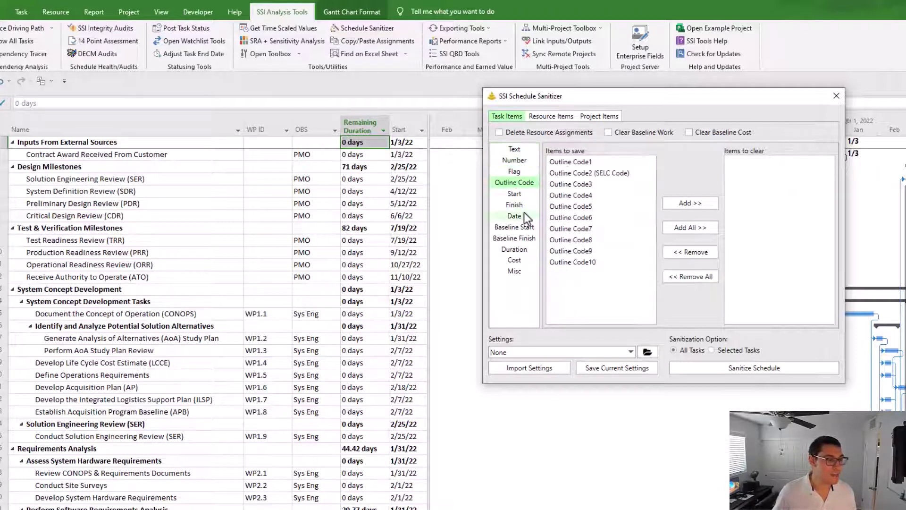
pyautogui.click(523, 215)
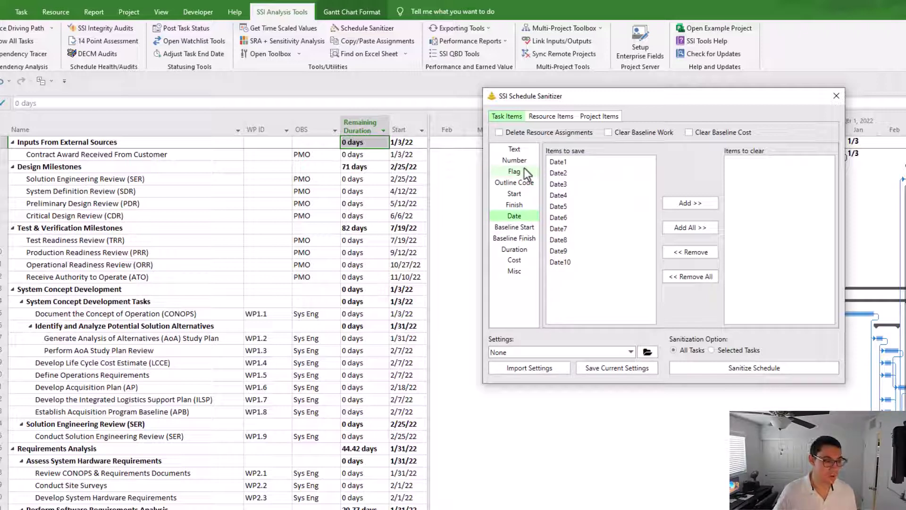
pyautogui.click(515, 149)
pyautogui.click(559, 162)
pyautogui.keyDown('shift'); pyautogui.click(558, 173); pyautogui.keyUp('shift')
pyautogui.moveTo(559, 173); pyautogui.dragTo(759, 177)
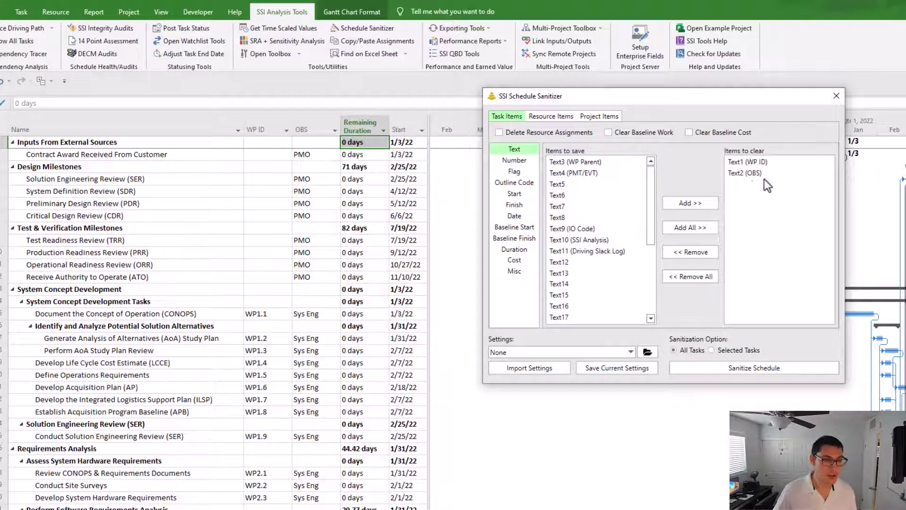
pyautogui.click(772, 175)
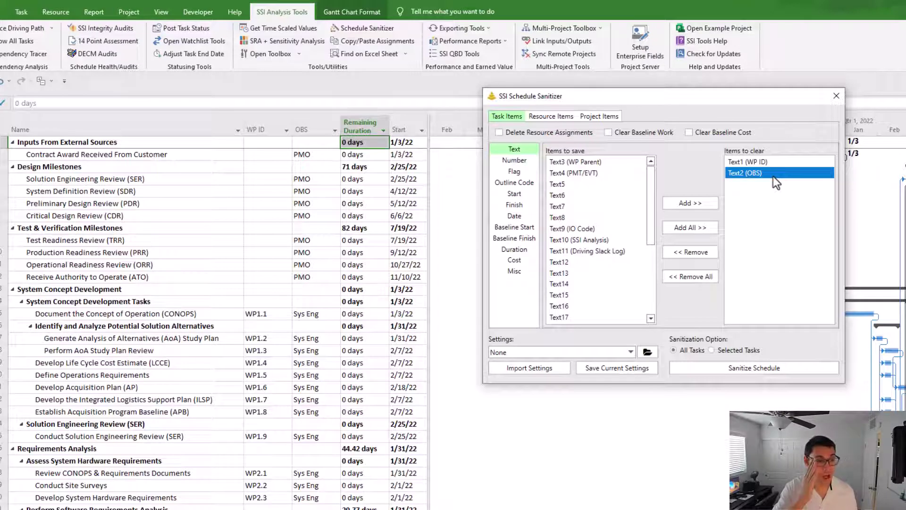
# - Enable Delete Resource Assignments, Clear Baseline Work and Clear Baseline Cost
pyautogui.click(526, 136)
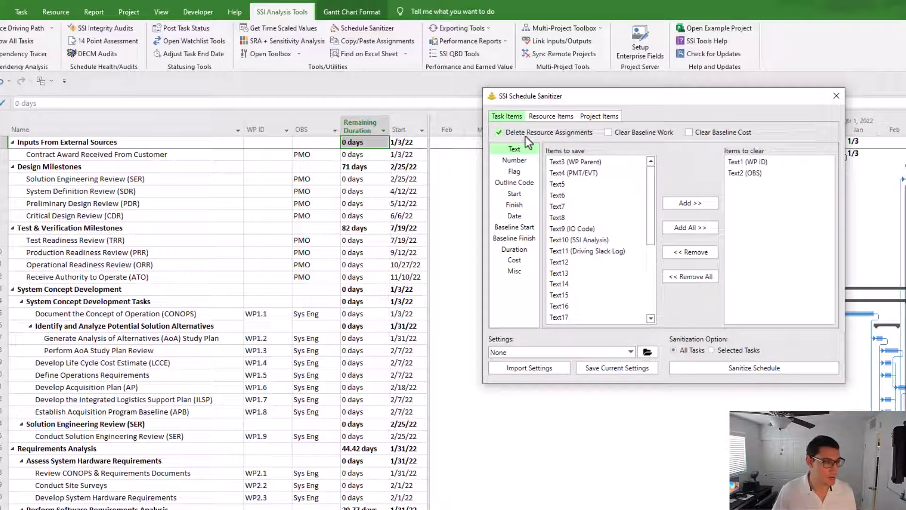
pyautogui.click(631, 130)
pyautogui.click(695, 134)
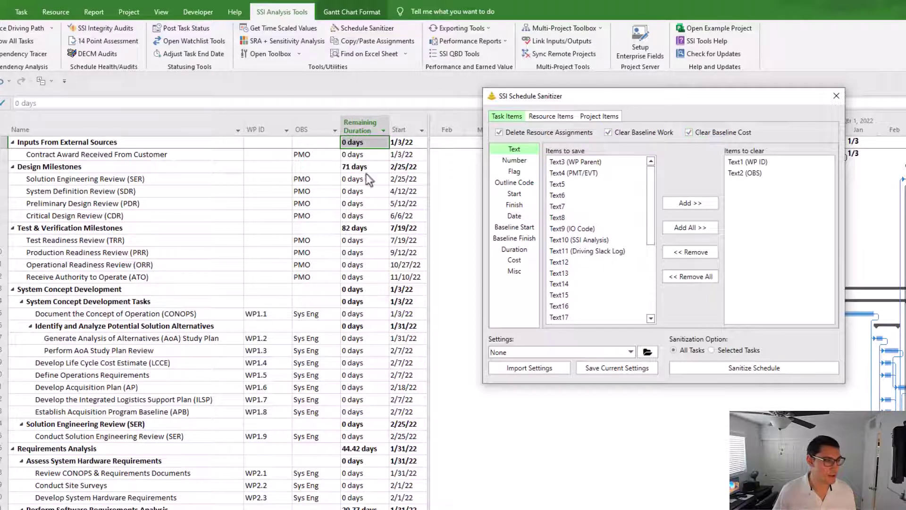
# - Insert a Resource Names column into the task table
pyautogui.click(363, 124)
pyautogui.press('Insert')
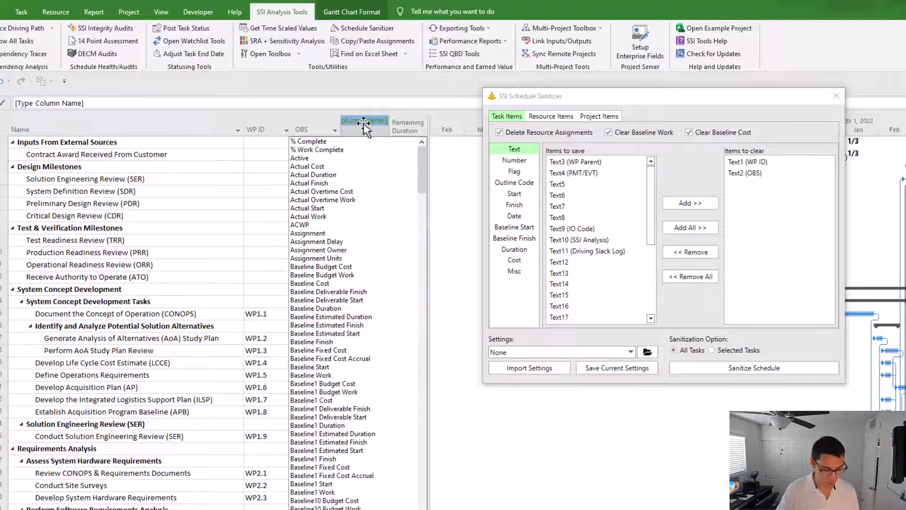
pyautogui.write('rem')
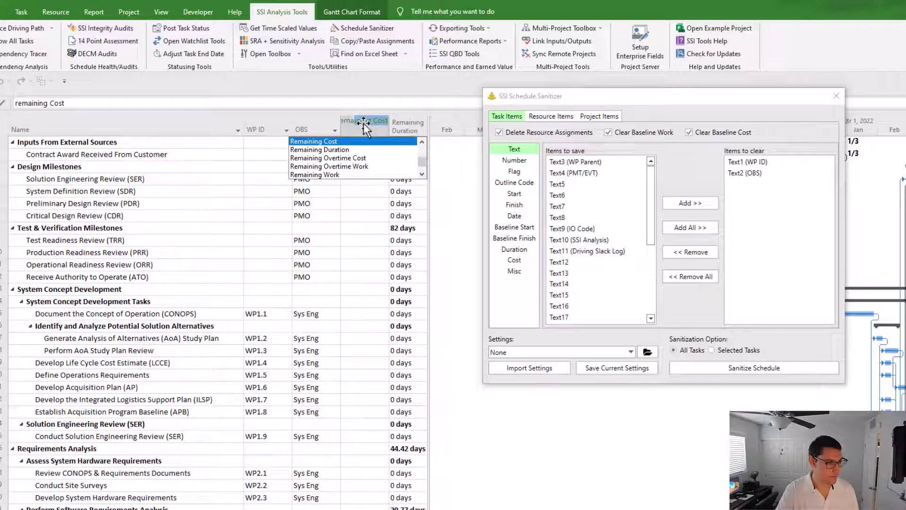
pyautogui.press('BackSpace')
pyautogui.press('BackSpace')
pyautogui.write('sour')
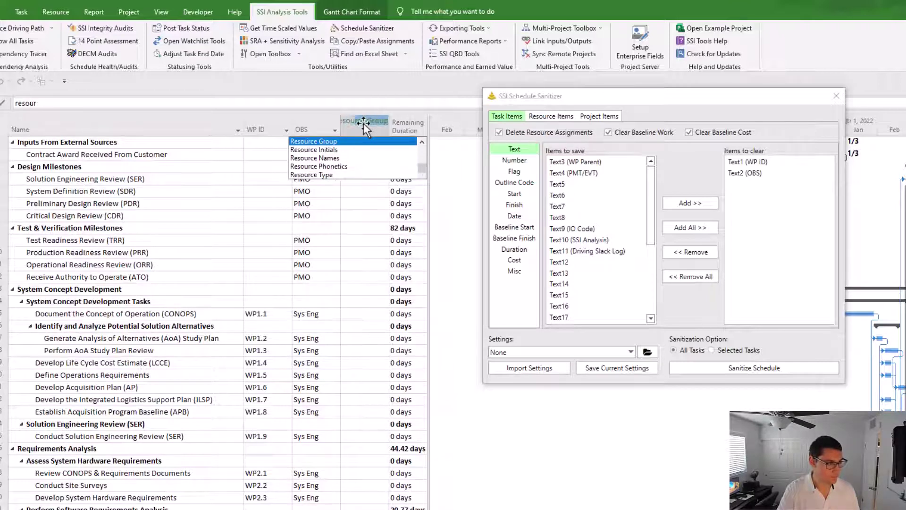
pyautogui.write('ce names')
pyautogui.press('Return')
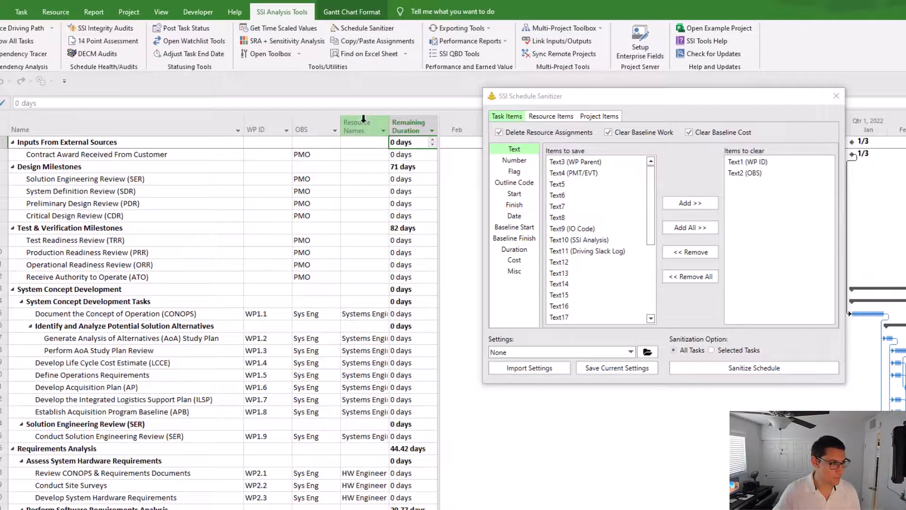
# - Insert Baseline Work and Baseline Cost columns into the task table
pyautogui.click(398, 117)
pyautogui.press('Insert')
pyautogui.write('b')
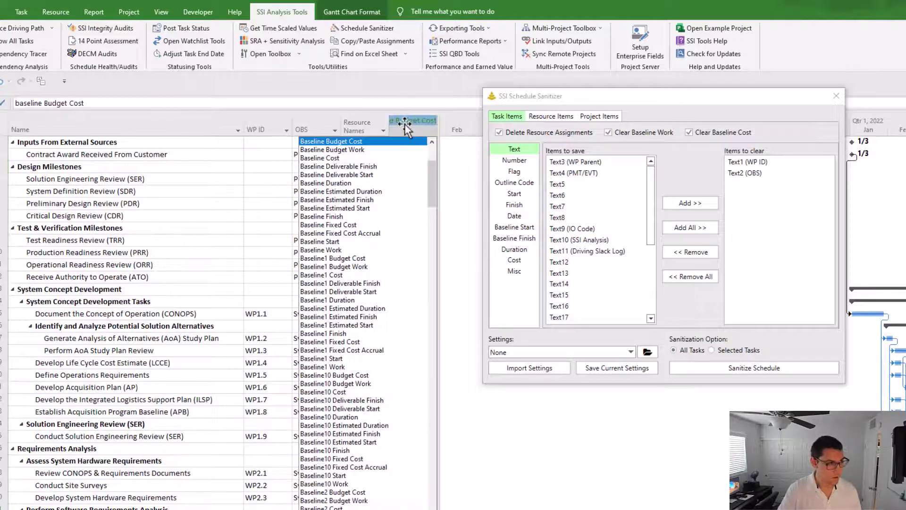
pyautogui.write('w')
pyautogui.press('Return')
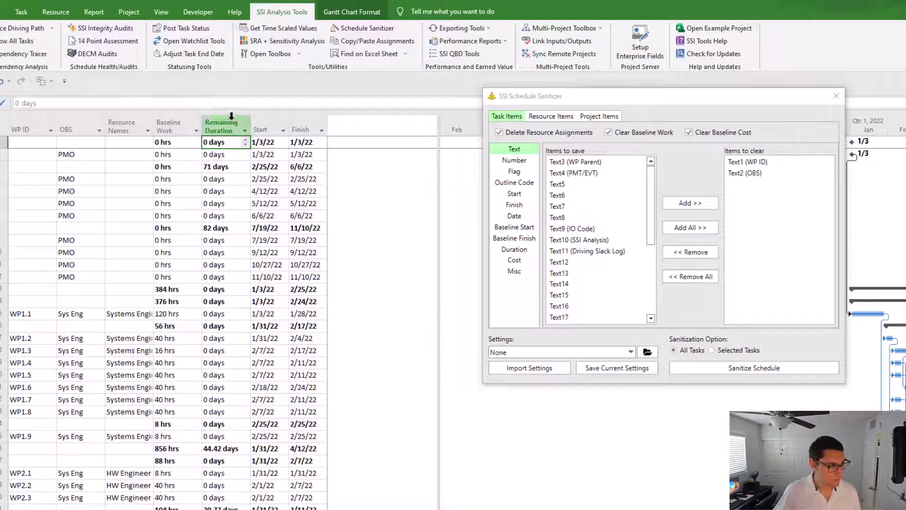
pyautogui.click(232, 115)
pyautogui.press('Insert')
pyautogui.write('base')
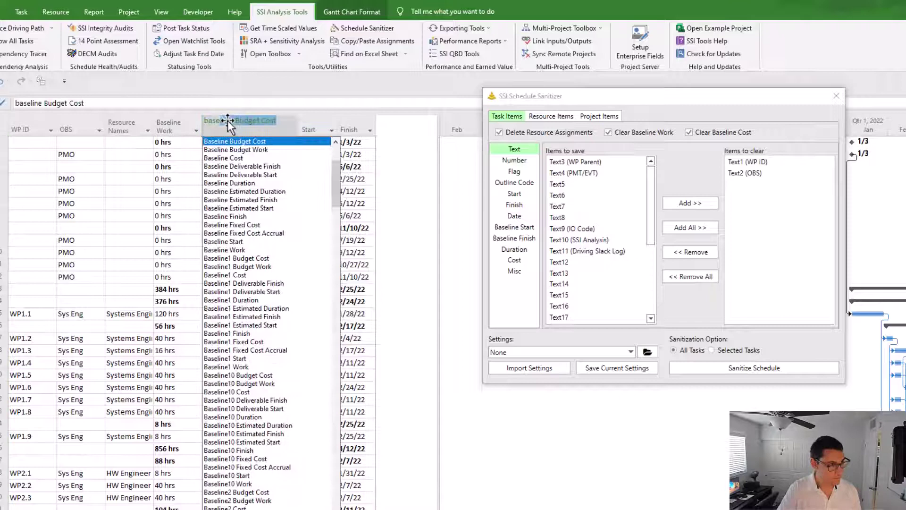
pyautogui.write('line cost')
pyautogui.press('Return')
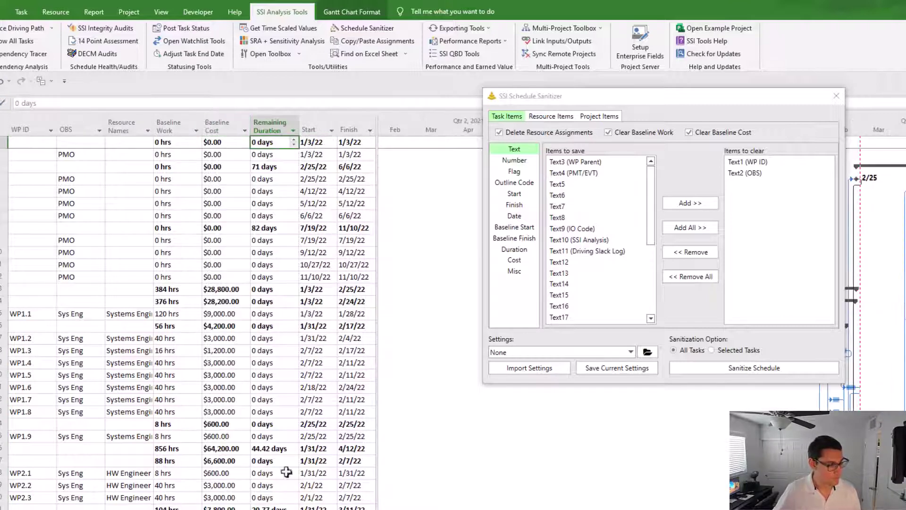
# - Resize the table to show the baseline columns and review the assigned resource names
pyautogui.hscroll(-5, 165, 485)
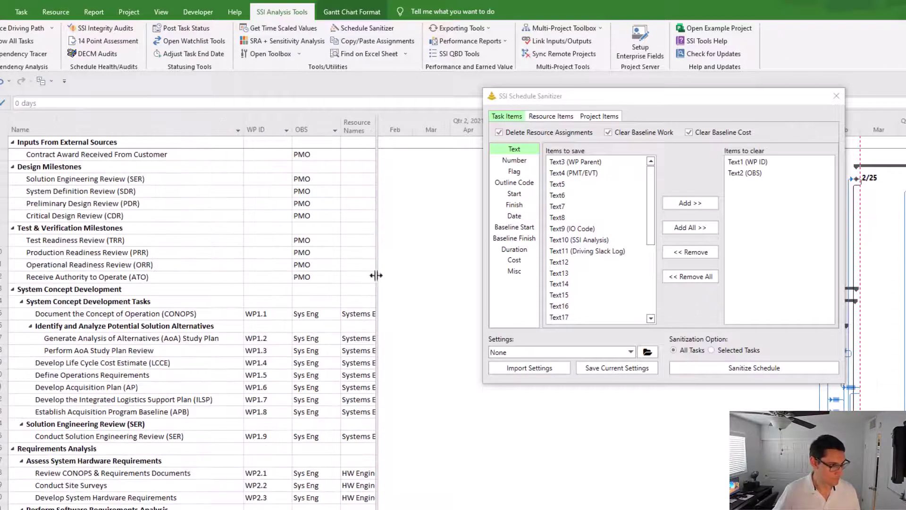
pyautogui.moveTo(376, 275); pyautogui.dragTo(502, 294)
pyautogui.moveTo(628, 93); pyautogui.dragTo(736, 96)
pyautogui.click(489, 154)
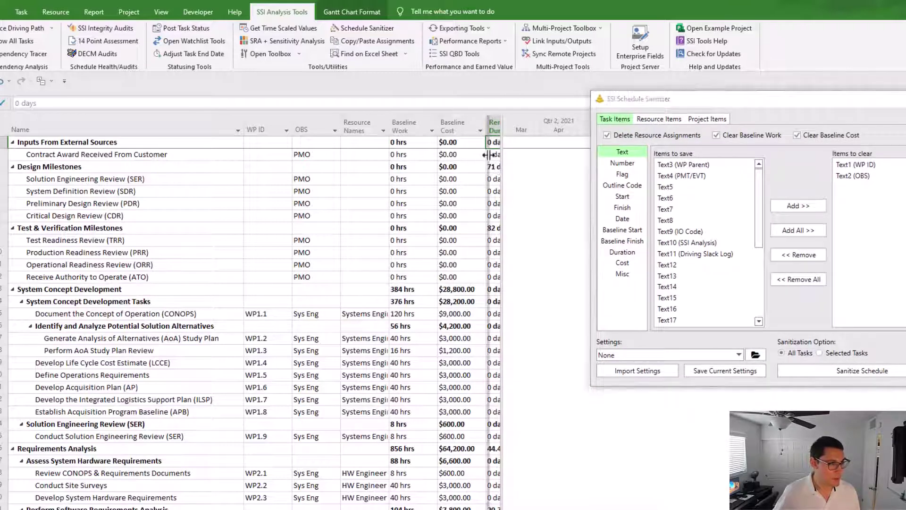
pyautogui.moveTo(489, 155); pyautogui.dragTo(487, 151)
pyautogui.moveTo(367, 314); pyautogui.dragTo(372, 474)
pyautogui.scroll(-9, 373, 474)
pyautogui.scroll(4, 373, 474)
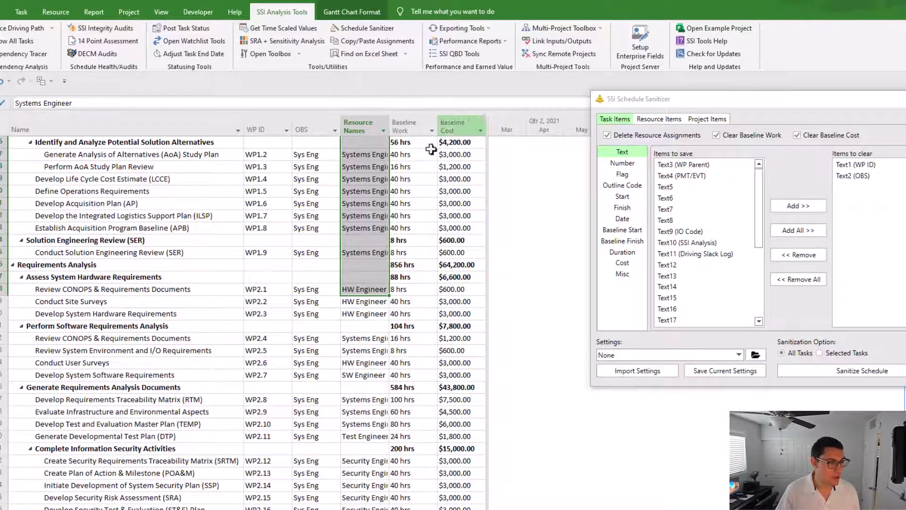
pyautogui.scroll(5, 415, 232)
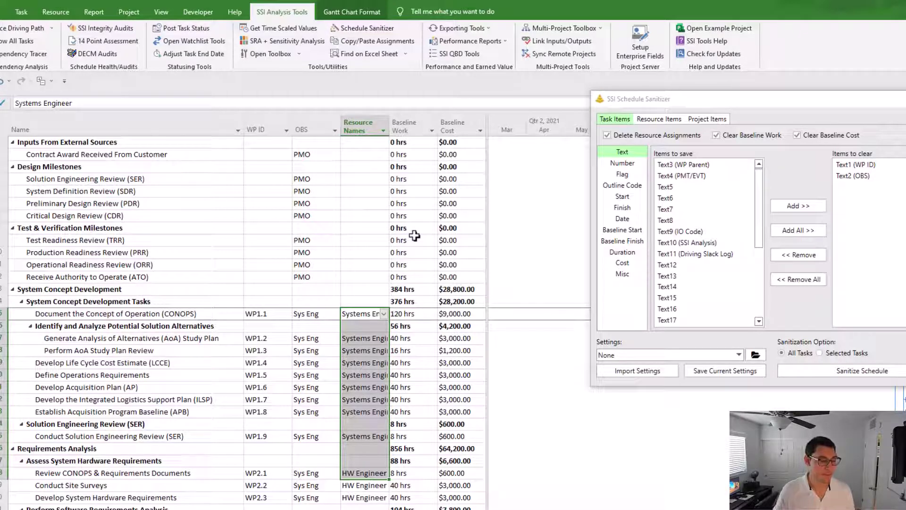
pyautogui.moveTo(782, 101); pyautogui.dragTo(694, 98)
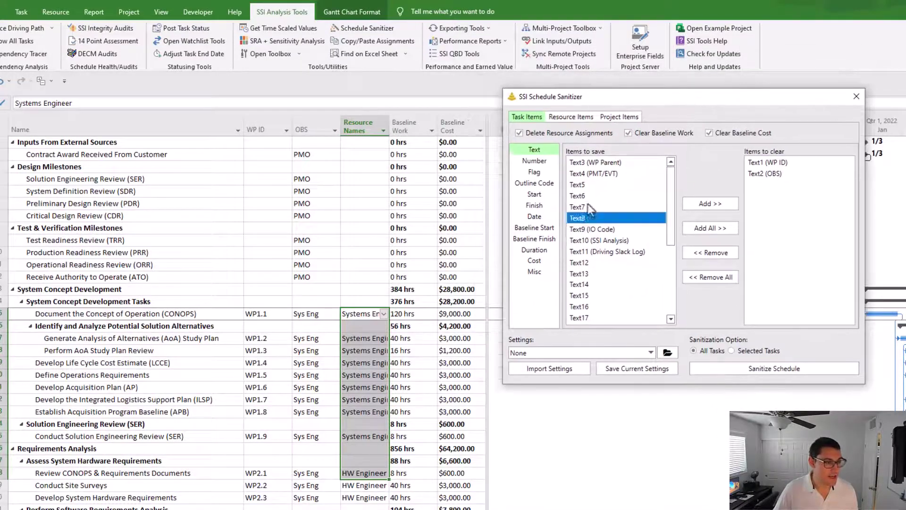
pyautogui.click(655, 307)
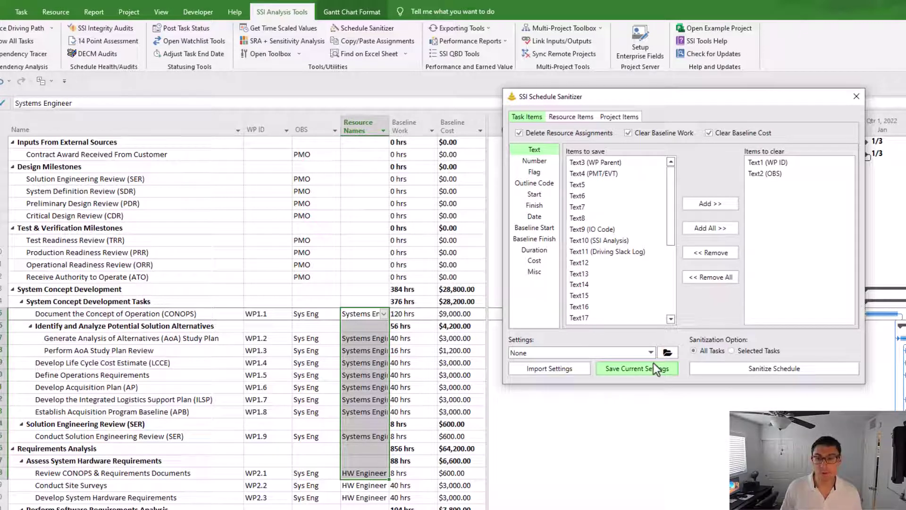
# - Save the current sanitizer settings under the name 'Example Video Settings'
pyautogui.click(813, 161)
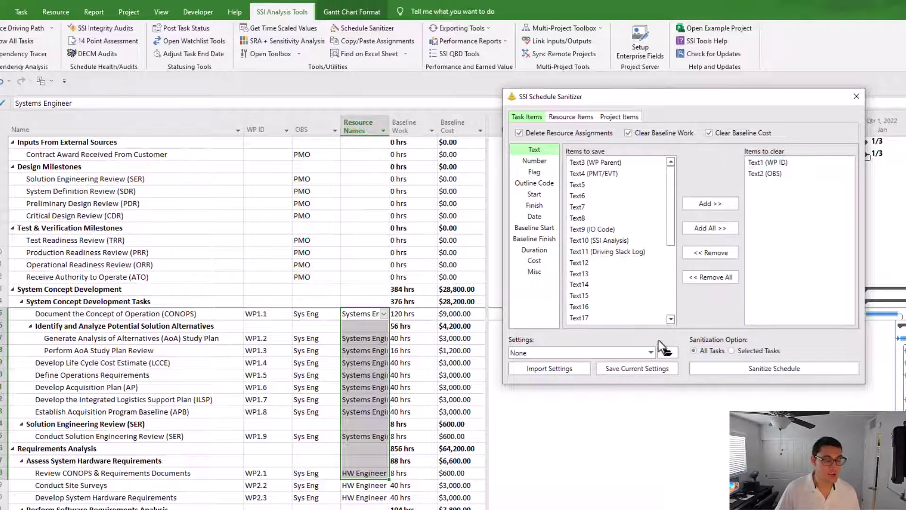
pyautogui.click(622, 368)
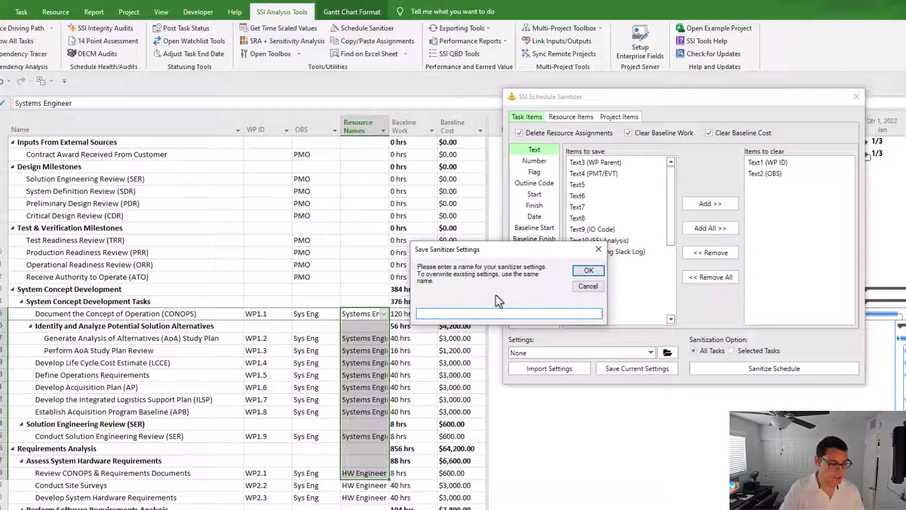
pyautogui.write('Example Vi')
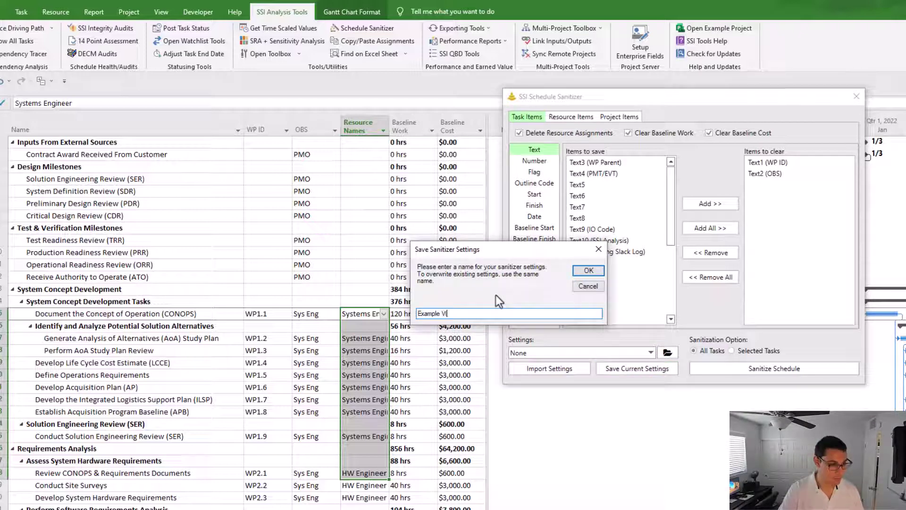
pyautogui.write('deo Se')
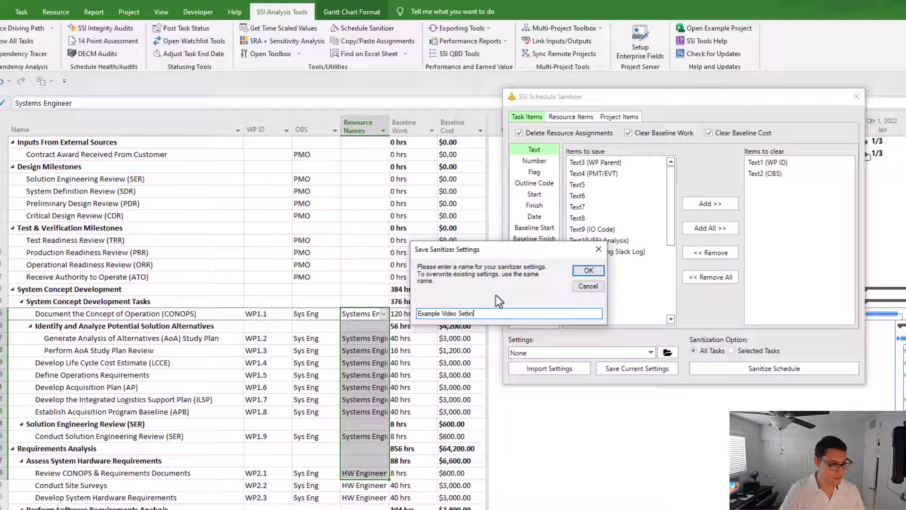
pyautogui.write('ttin')
pyautogui.click(589, 270)
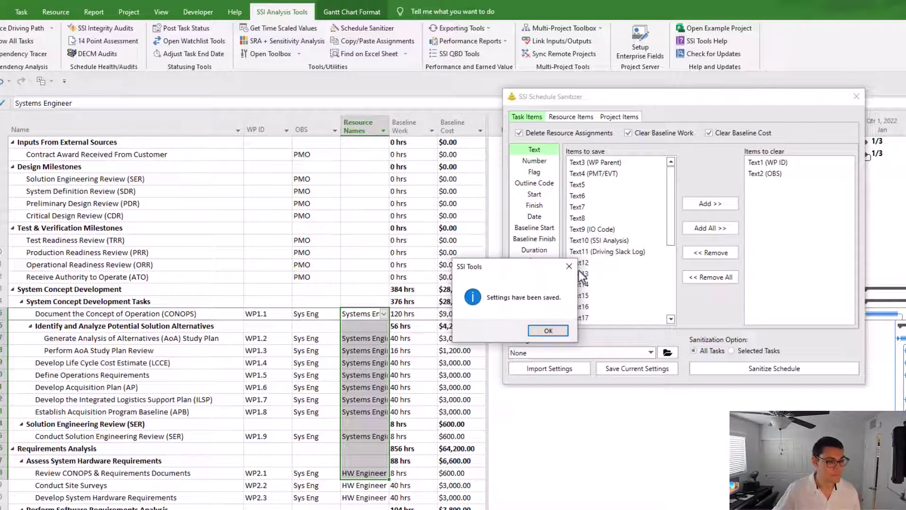
pyautogui.click(559, 331)
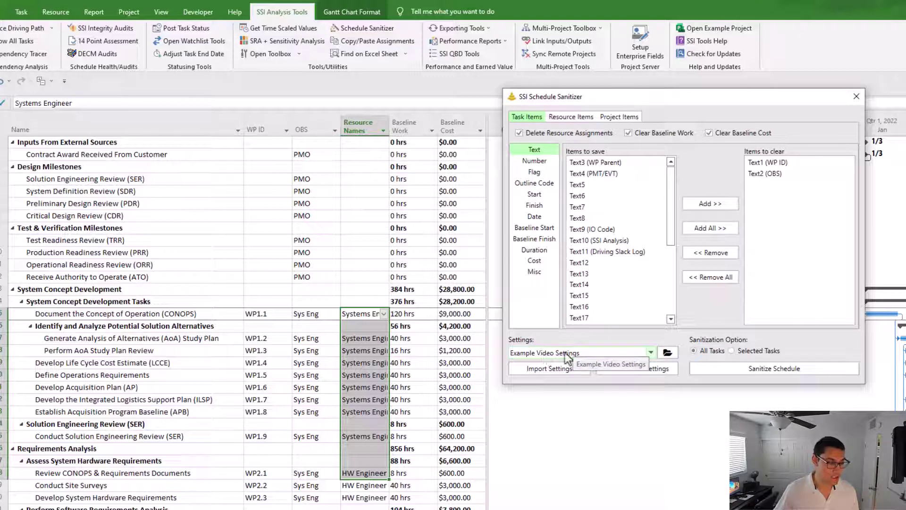
# - Load the ExampleProject Santization configuration and inspect its Number, Flag and Outline Code fields
pyautogui.click(651, 353)
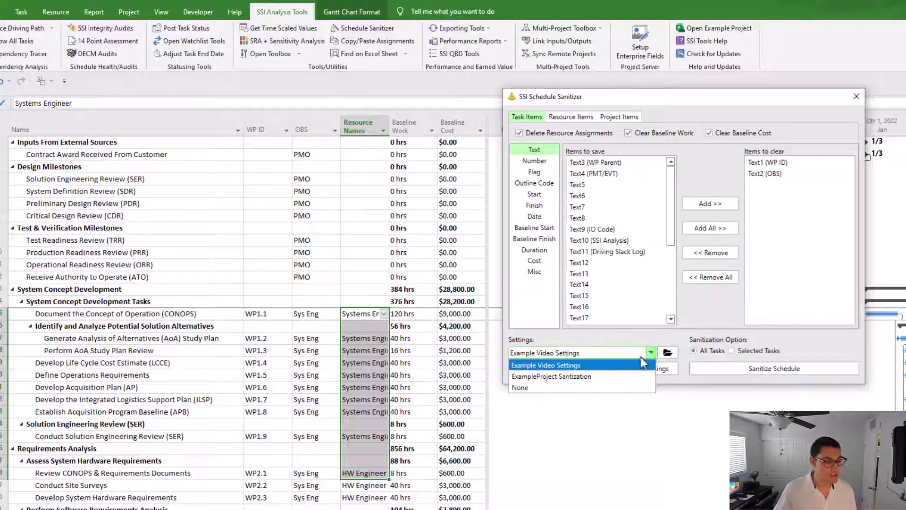
pyautogui.click(556, 378)
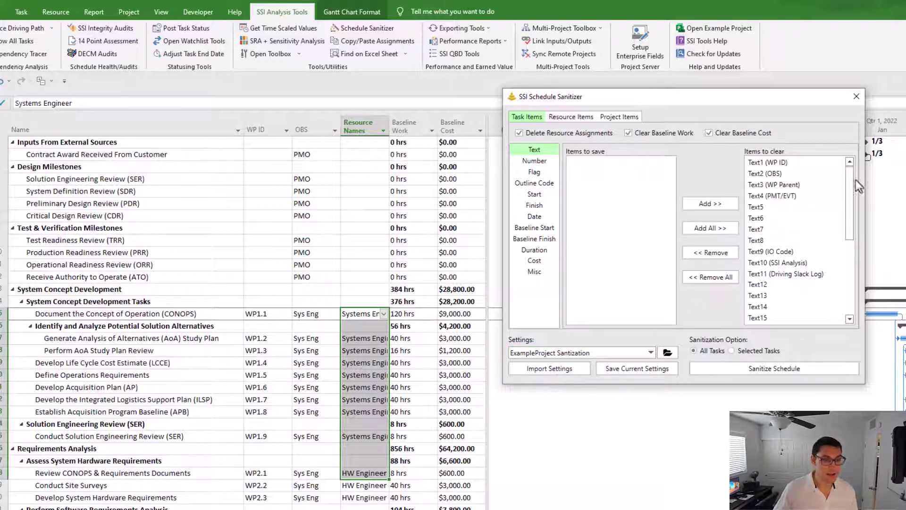
pyautogui.moveTo(851, 179)
pyautogui.mouseDown()
pyautogui.moveTo(851, 274)
pyautogui.moveTo(838, 170)
pyautogui.mouseUp()
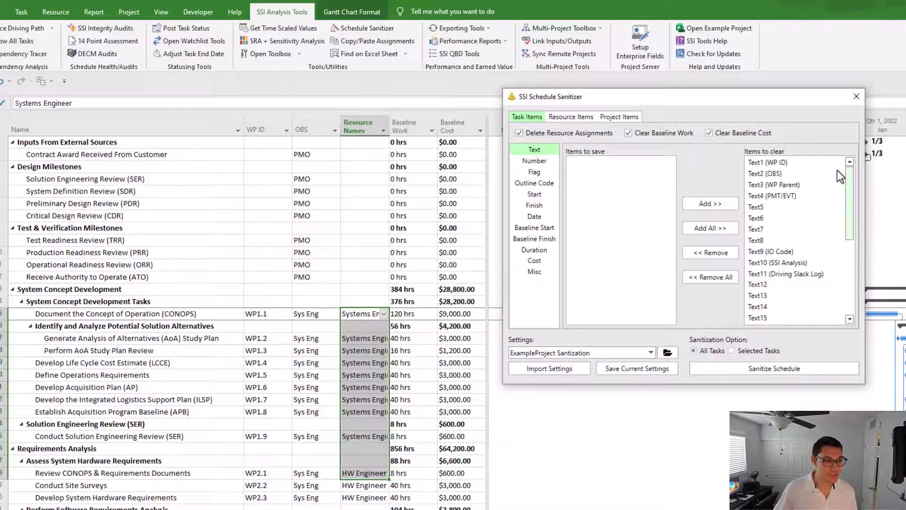
pyautogui.click(538, 162)
pyautogui.click(538, 172)
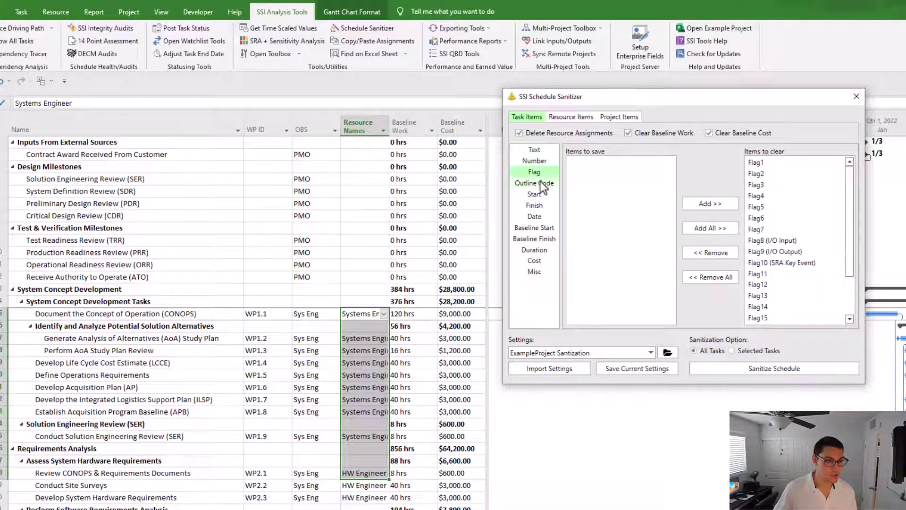
pyautogui.click(542, 184)
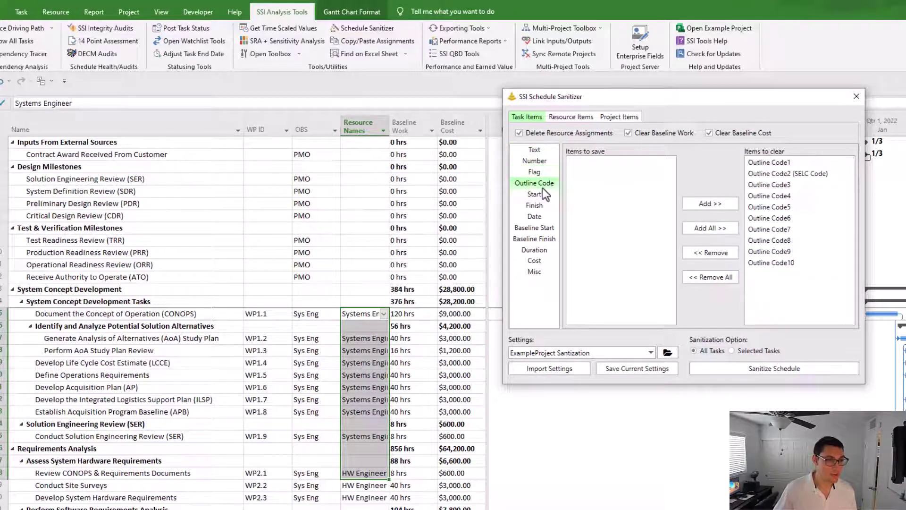
# - Return to the Text category and load the Example Video Settings configuration
pyautogui.click(581, 356)
pyautogui.click(580, 356)
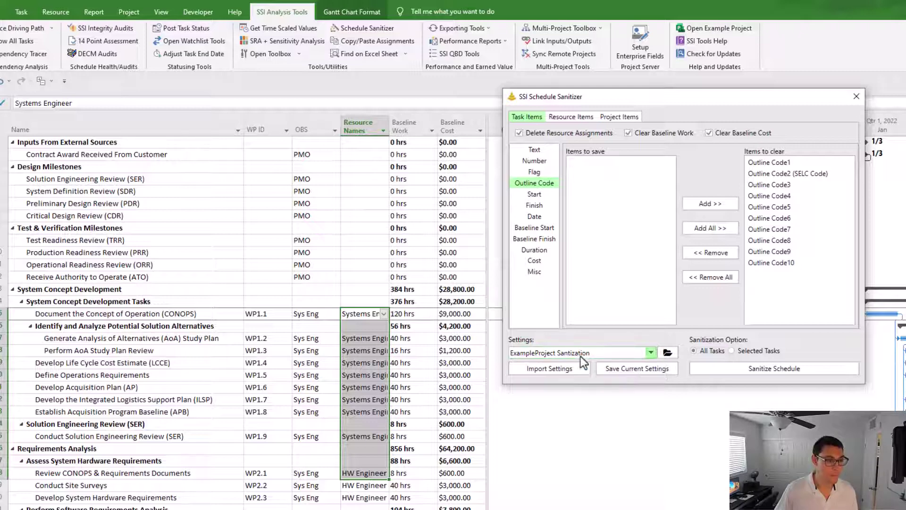
pyautogui.click(539, 147)
pyautogui.click(597, 352)
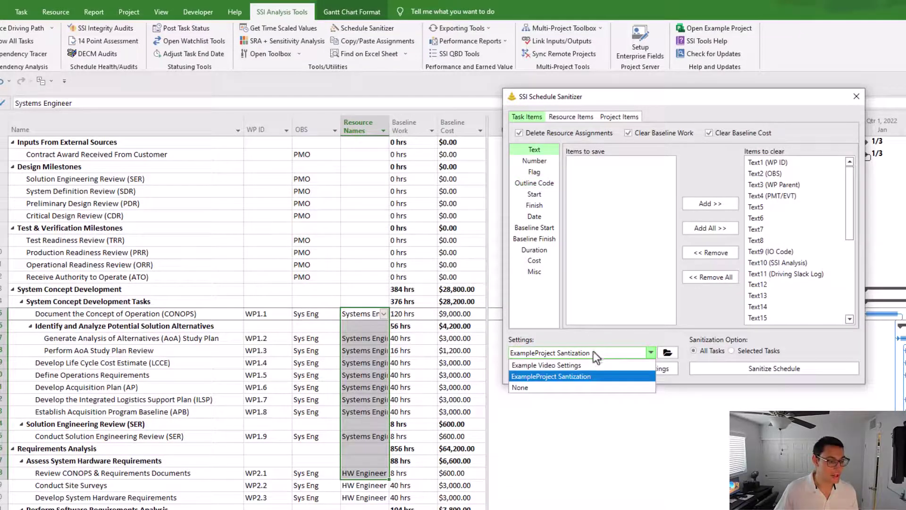
pyautogui.click(579, 366)
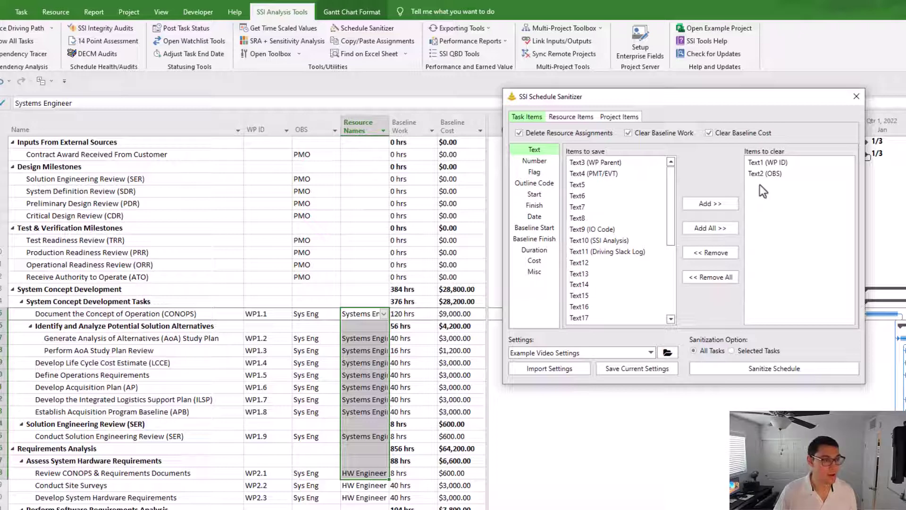
# - Run Sanitize Schedule and confirm Yes in the SSI Tools warning
pyautogui.click(800, 364)
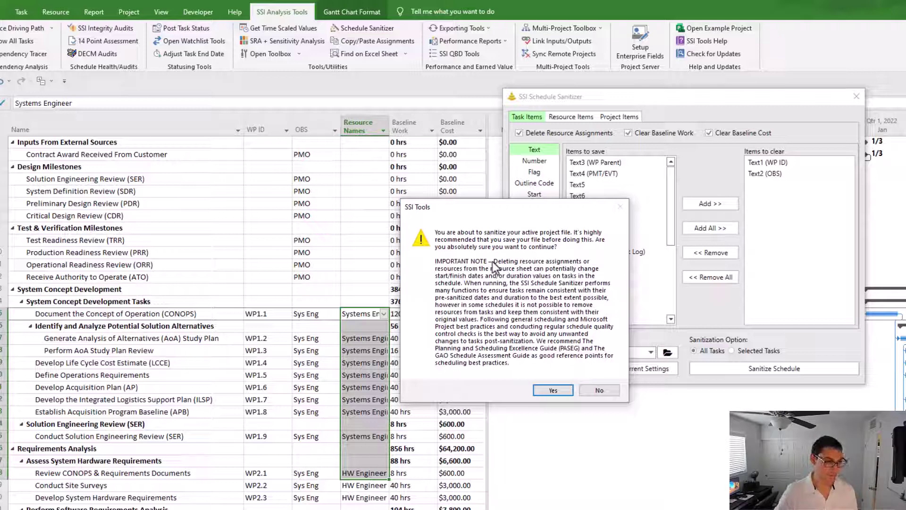
pyautogui.moveTo(530, 209); pyautogui.dragTo(539, 165)
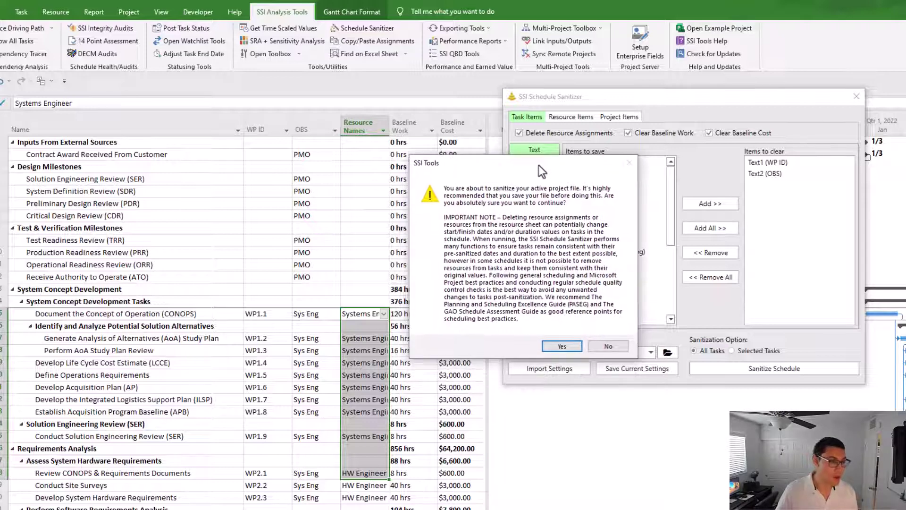
pyautogui.click(563, 347)
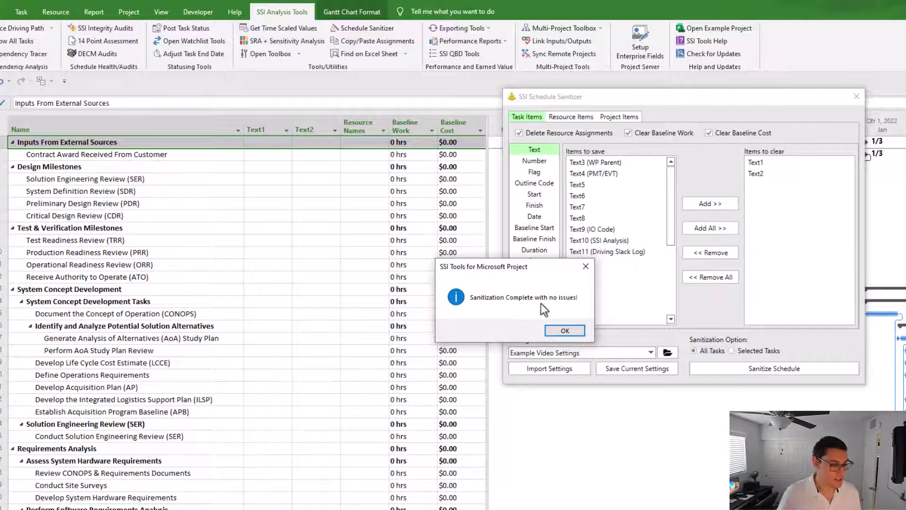
# - Dismiss the Sanitization Complete message and verify the Text1 and Text2 columns are blank
pyautogui.click(568, 329)
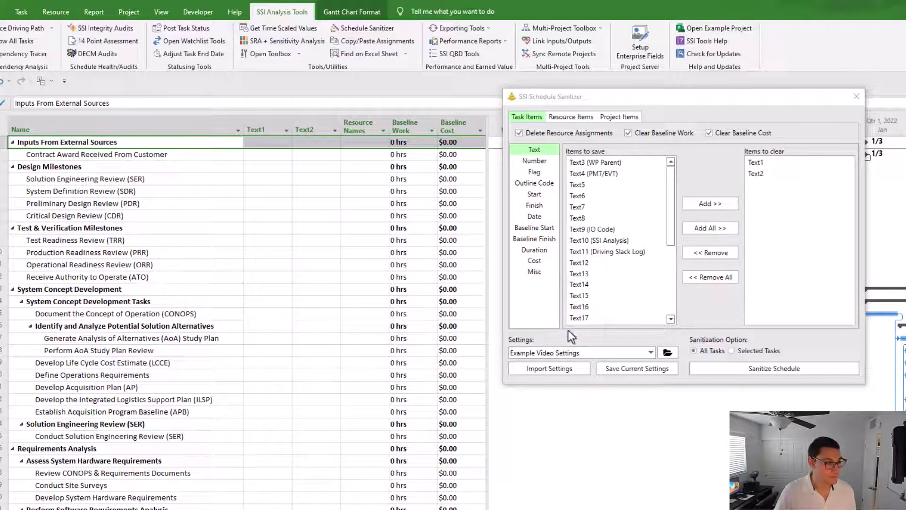
pyautogui.click(266, 126)
pyautogui.click(304, 127)
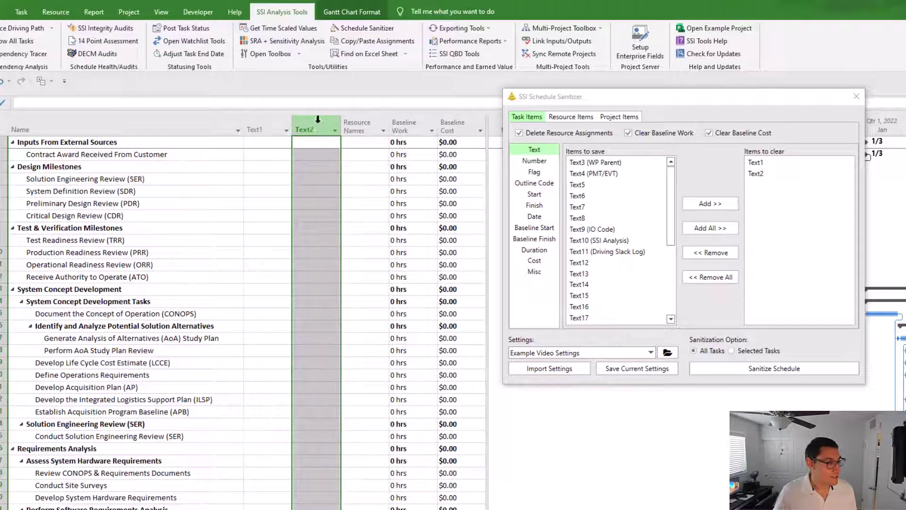
pyautogui.scroll(-10, 257, 257)
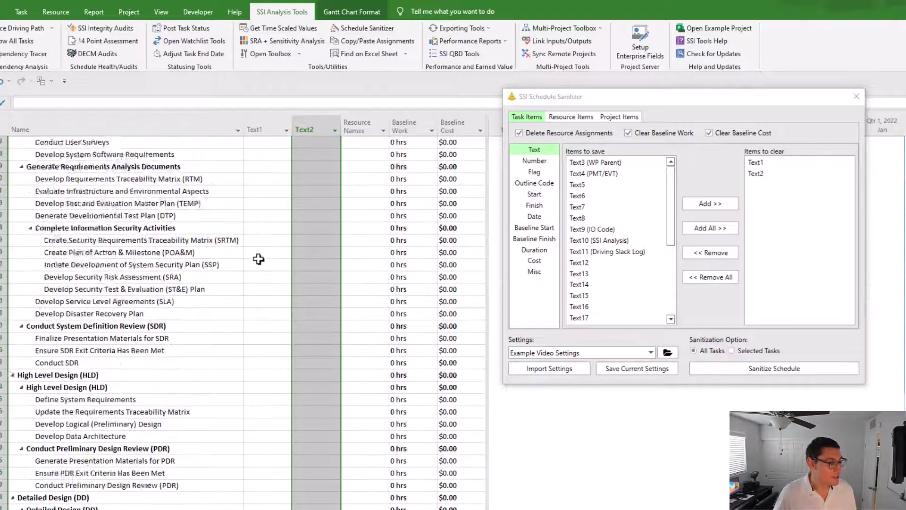
pyautogui.scroll(10, 259, 258)
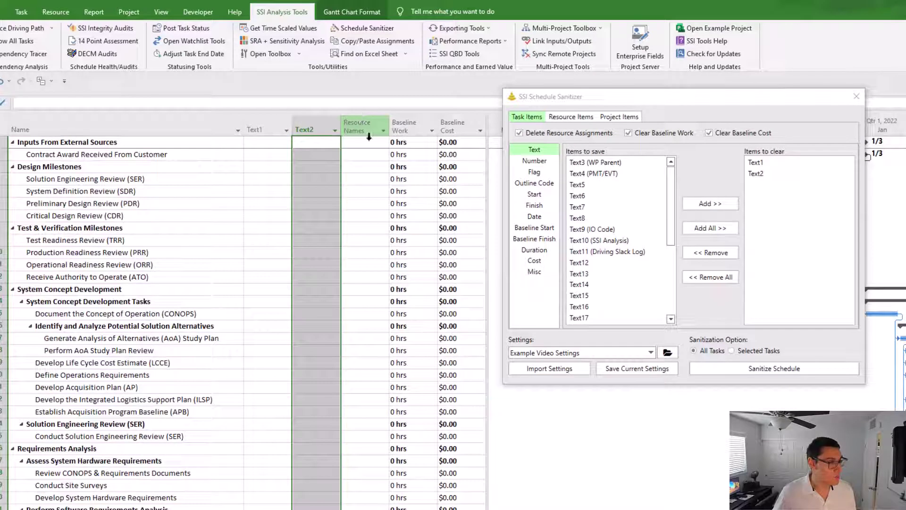
# - Check that Baseline Work shows 0 hrs and Baseline Cost $0.00 throughout the schedule
pyautogui.click(406, 127)
pyautogui.click(452, 126)
pyautogui.scroll(-15, 420, 228)
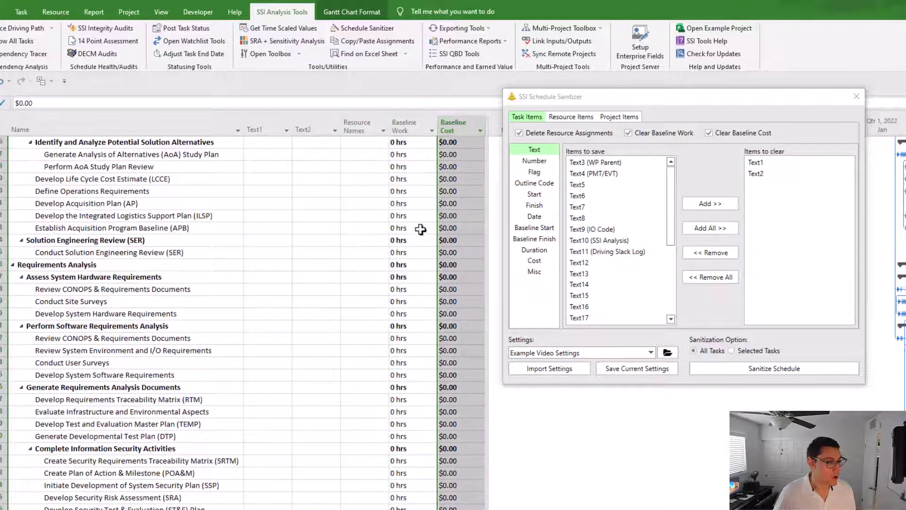
pyautogui.scroll(13, 420, 229)
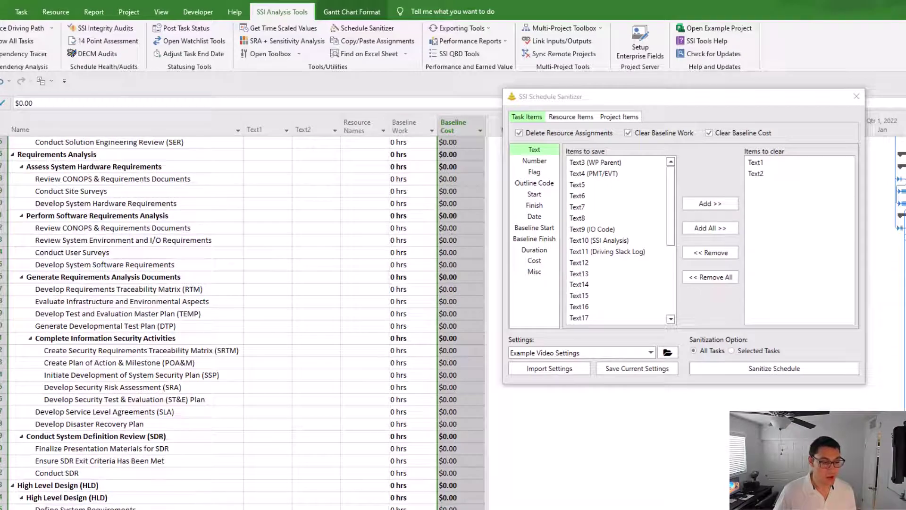
pyautogui.moveTo(727, 97); pyautogui.dragTo(412, 164)
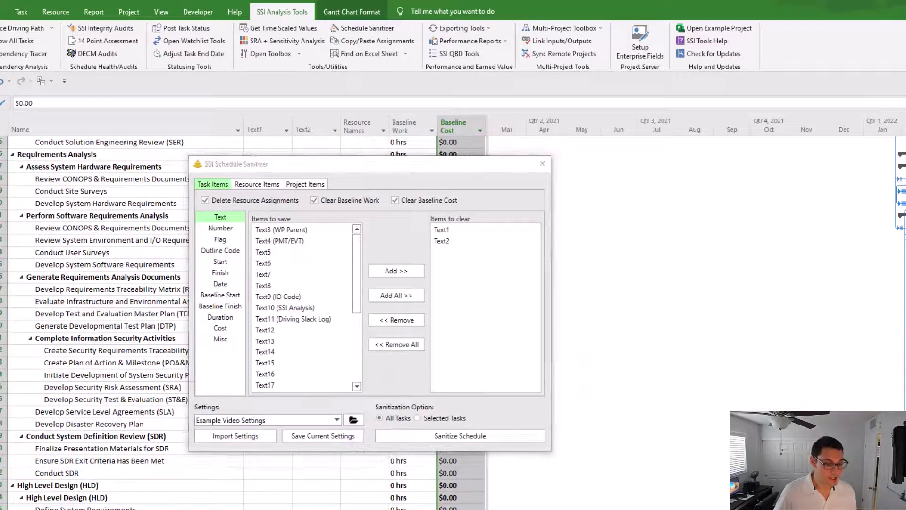
pyautogui.scroll(-15, 749, 311)
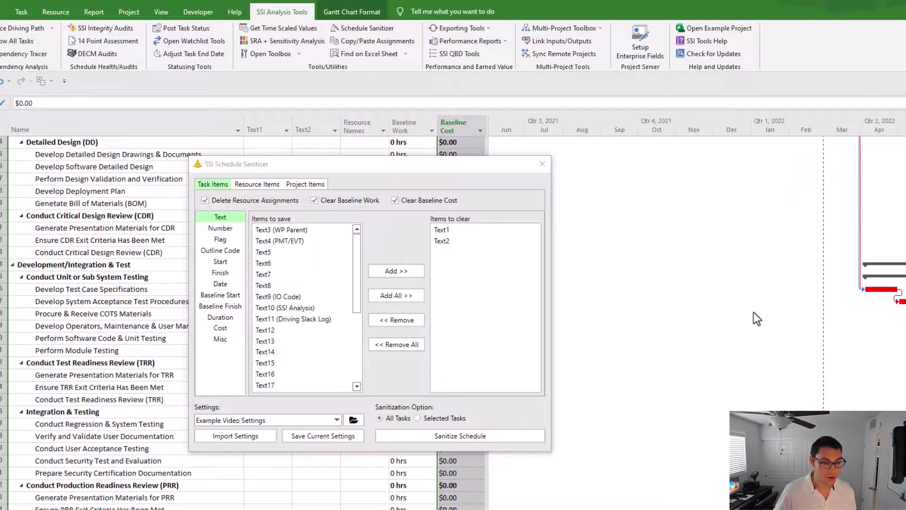
pyautogui.hscroll(5, 835, 330)
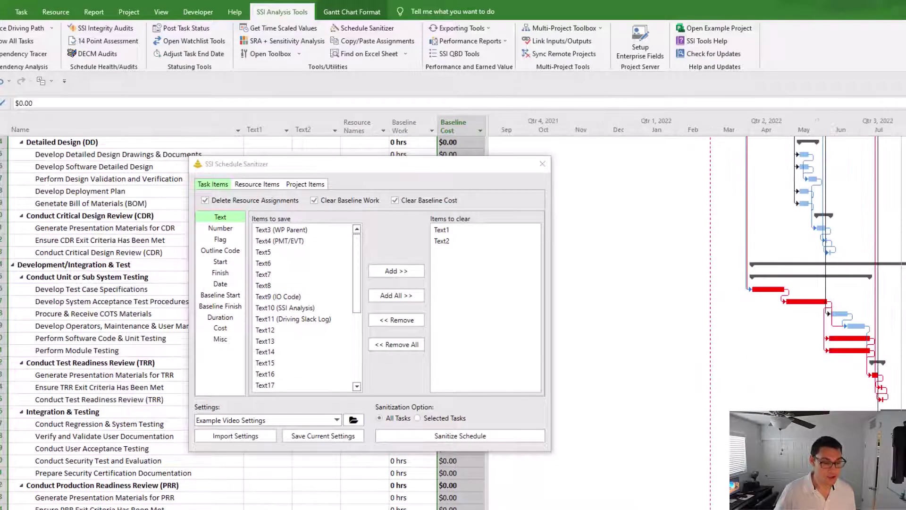
pyautogui.scroll(-3, 834, 329)
pyautogui.scroll(3, 835, 329)
pyautogui.scroll(15, 834, 329)
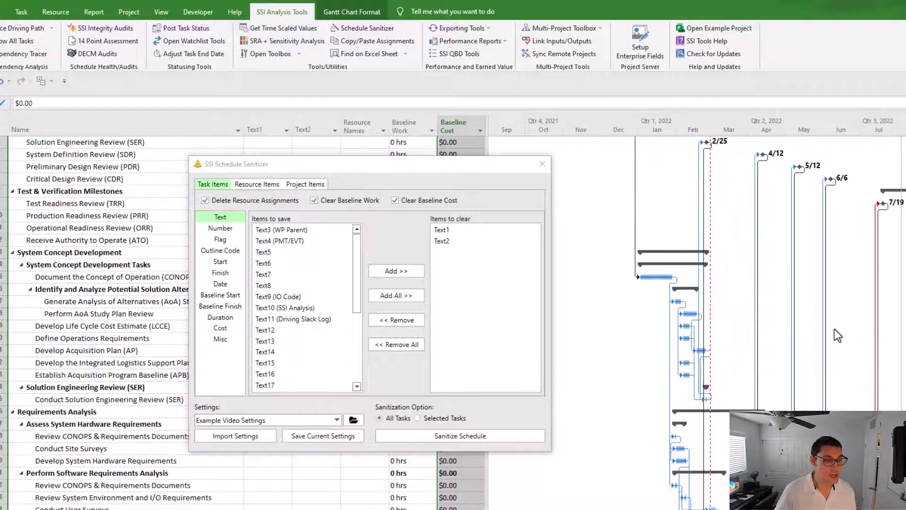
pyautogui.moveTo(392, 165); pyautogui.dragTo(766, 131)
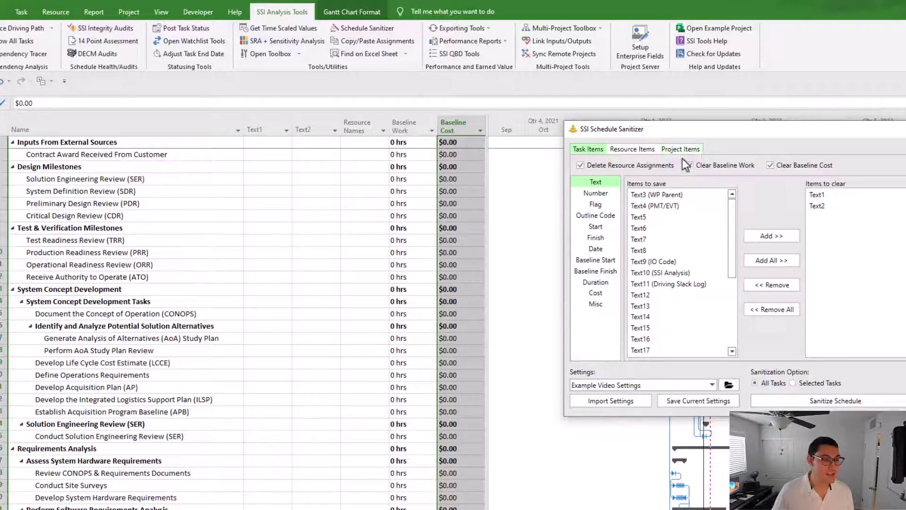
pyautogui.moveTo(713, 135); pyautogui.dragTo(644, 121)
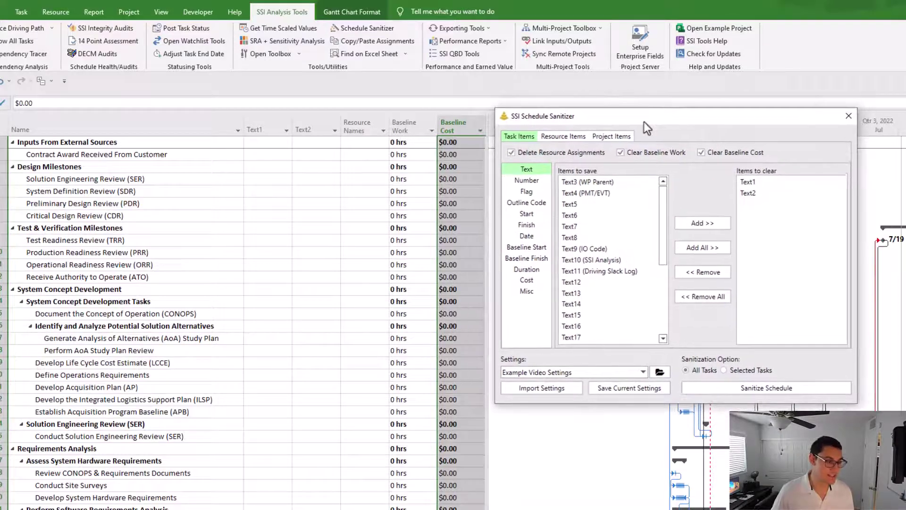